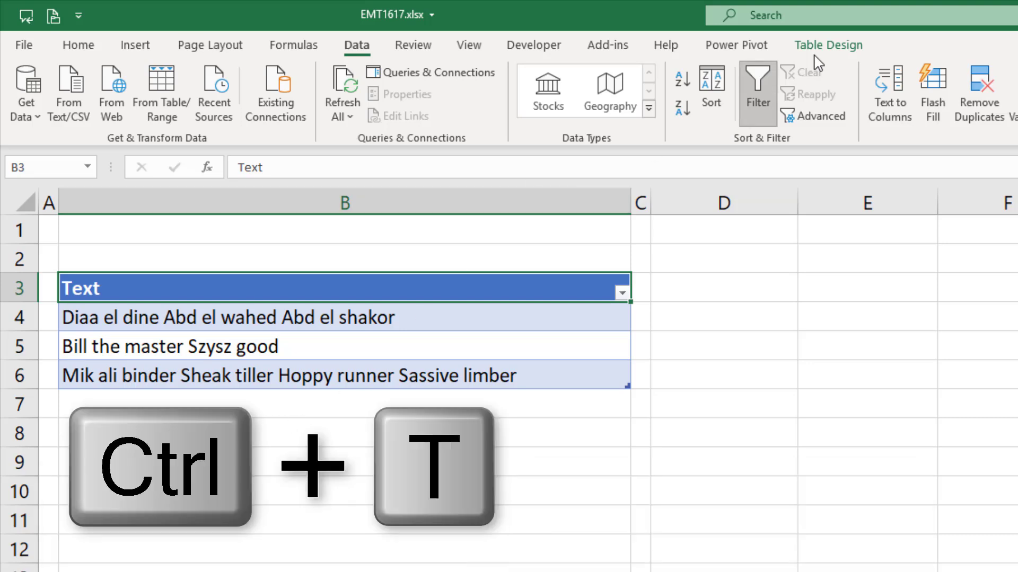
# Create a Power Query query from the TextTable table and rename it SplitByCaps
pyautogui.click(823, 48)
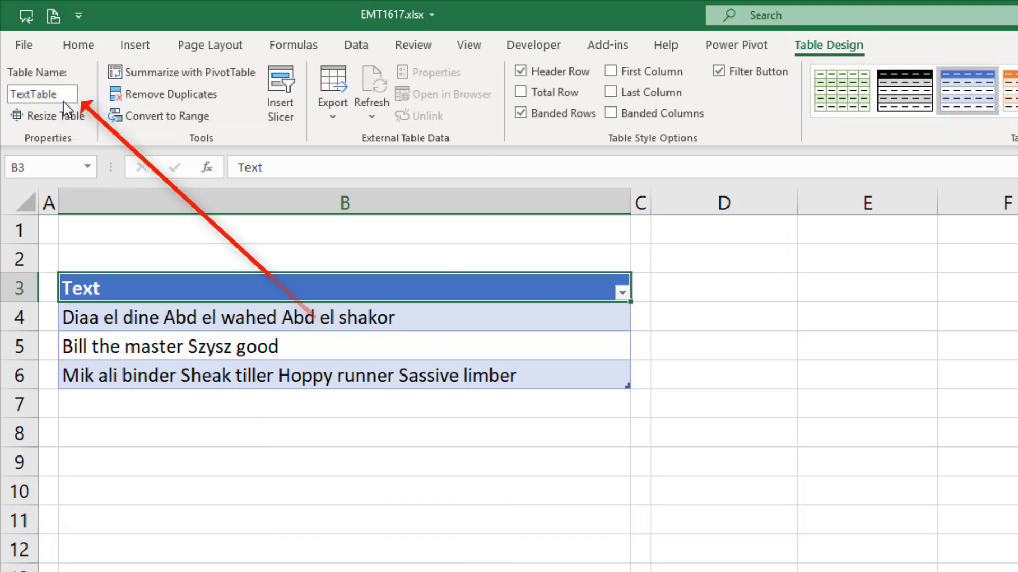
pyautogui.click(357, 45)
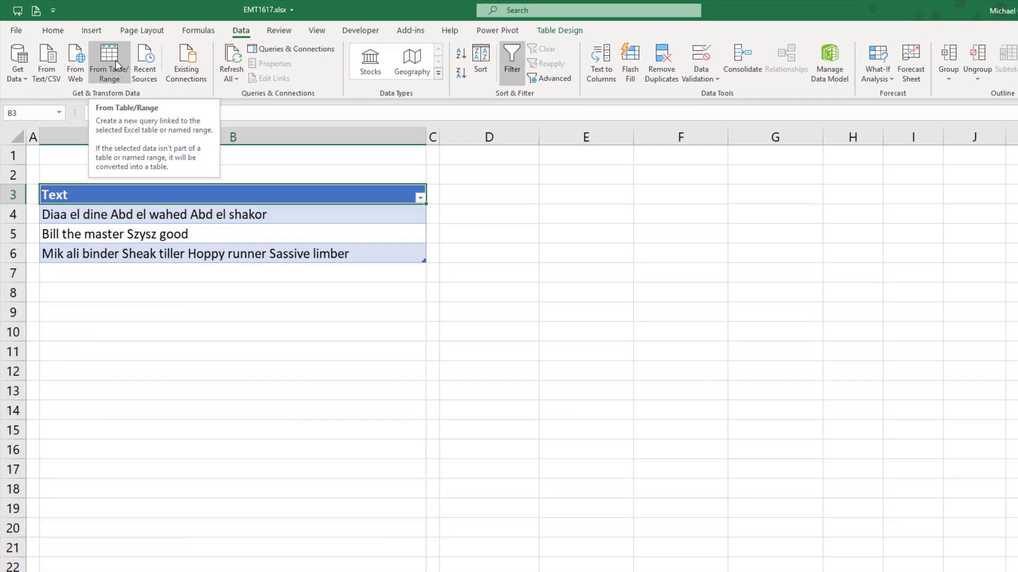
pyautogui.click(172, 90)
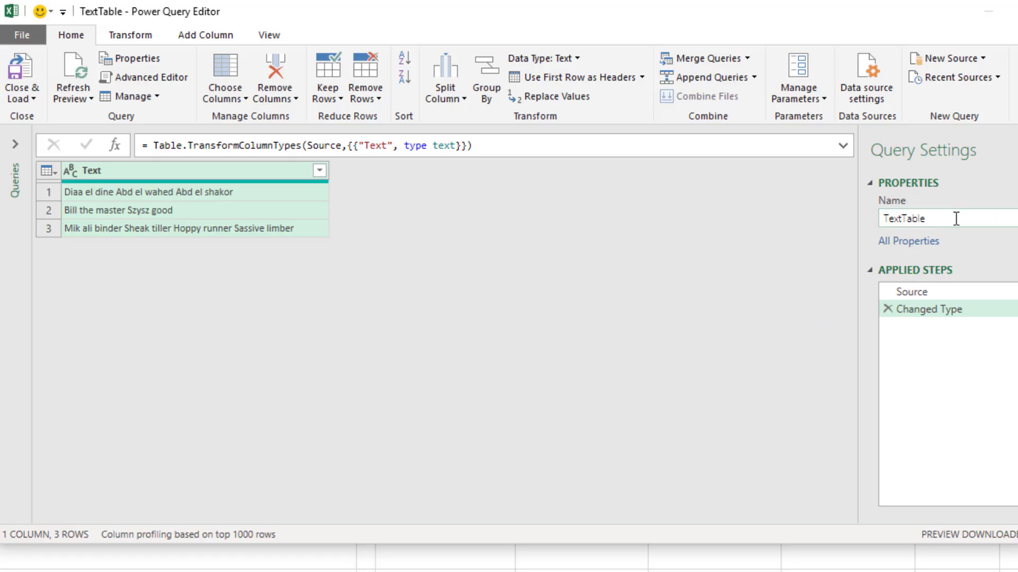
pyautogui.doubleClick(836, 341)
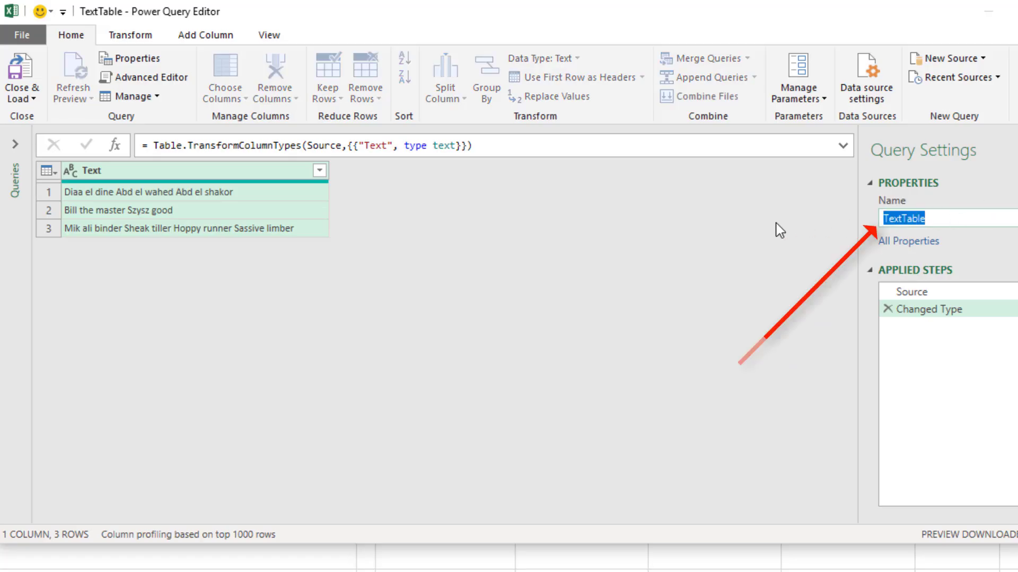
pyautogui.write('SplitByCaps')
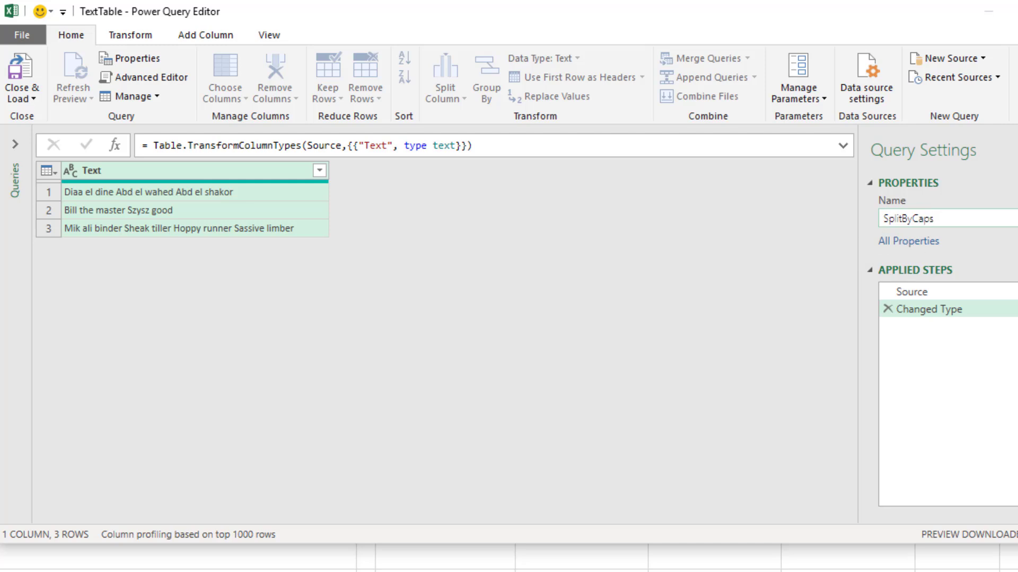
pyautogui.press('Return')
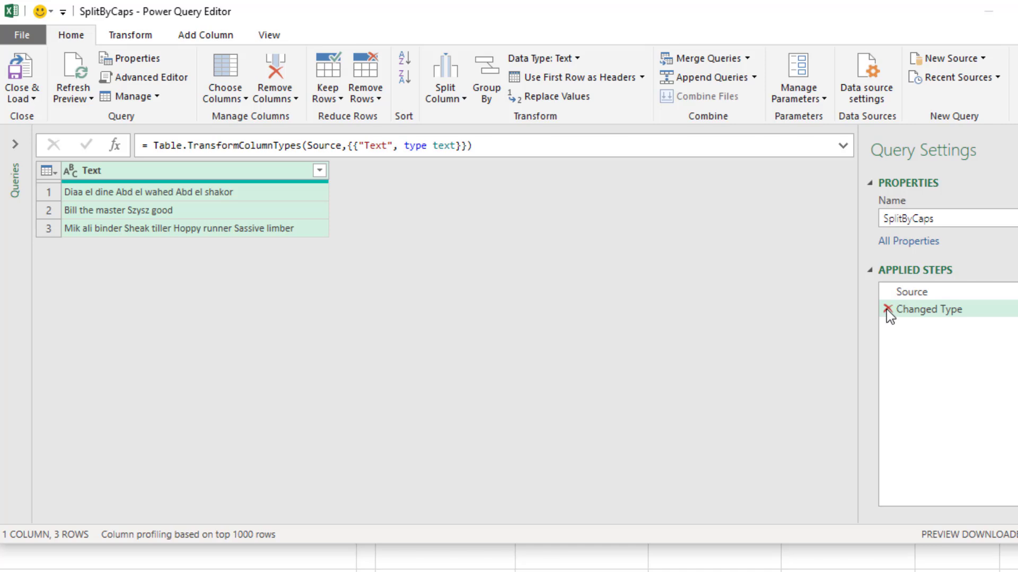
# Delete the Changed Type step, split Text by lowercase-to-uppercase transitions, and expand the formula bar
pyautogui.click(886, 309)
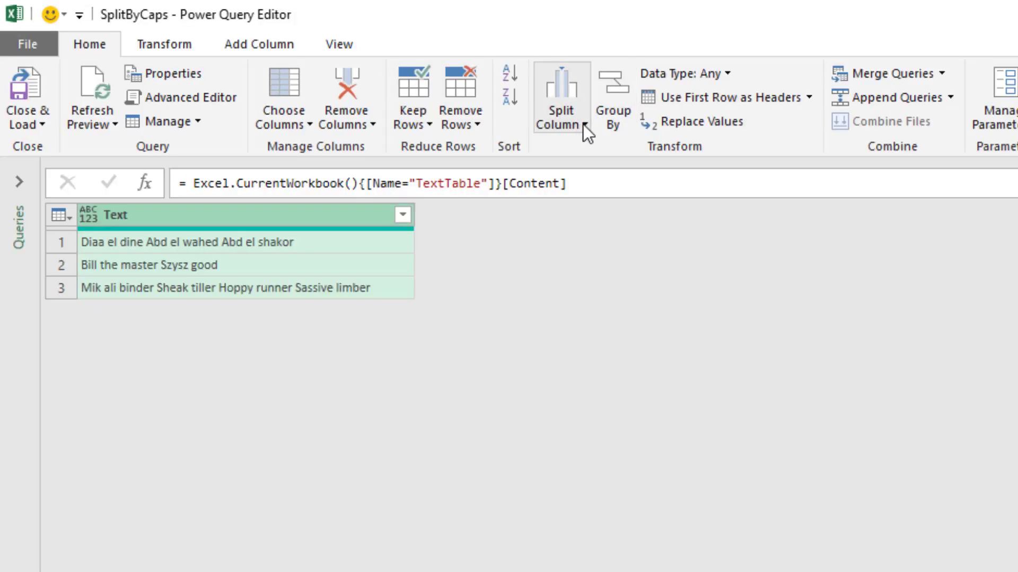
pyautogui.click(583, 124)
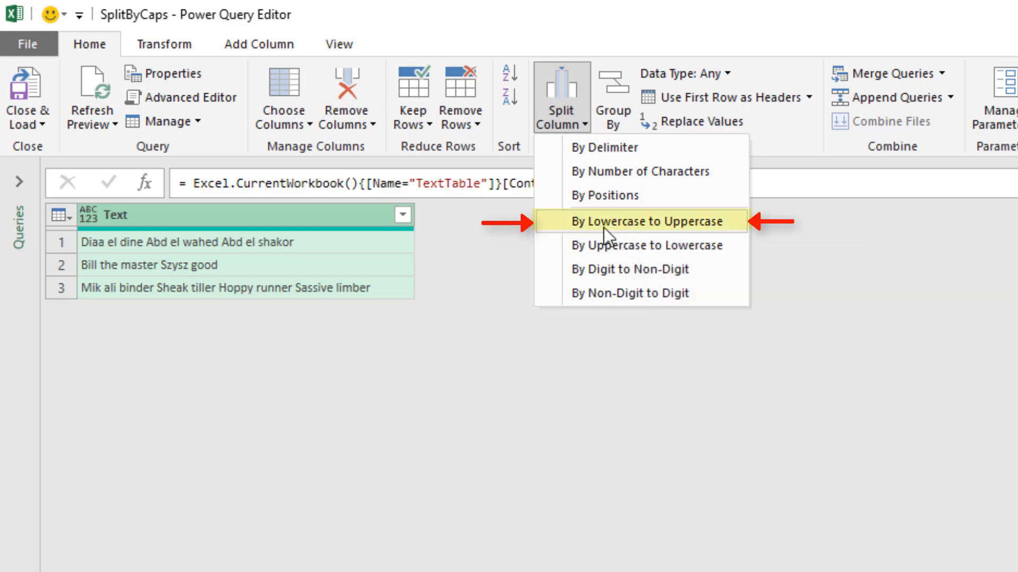
pyautogui.click(635, 224)
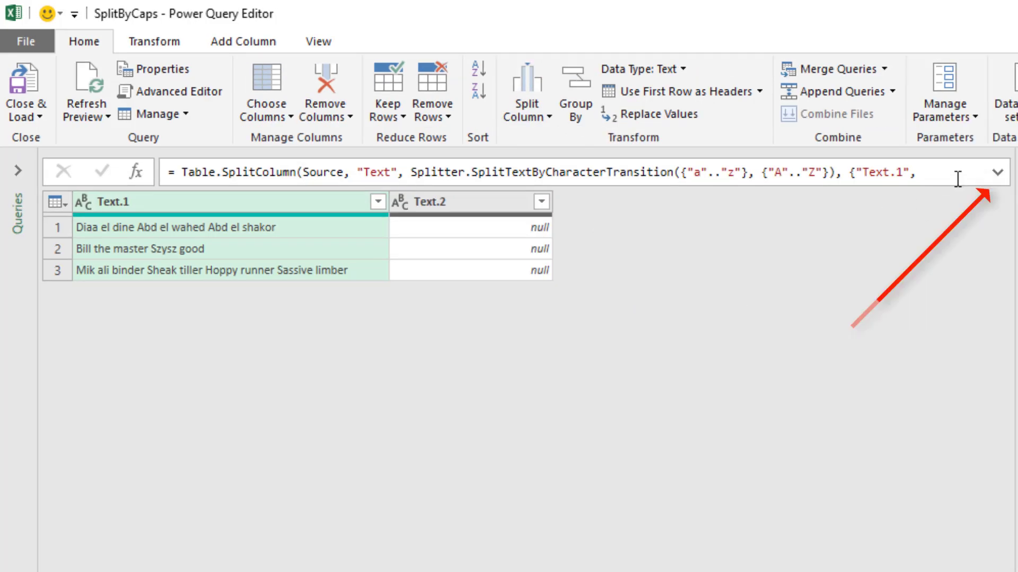
pyautogui.click(999, 173)
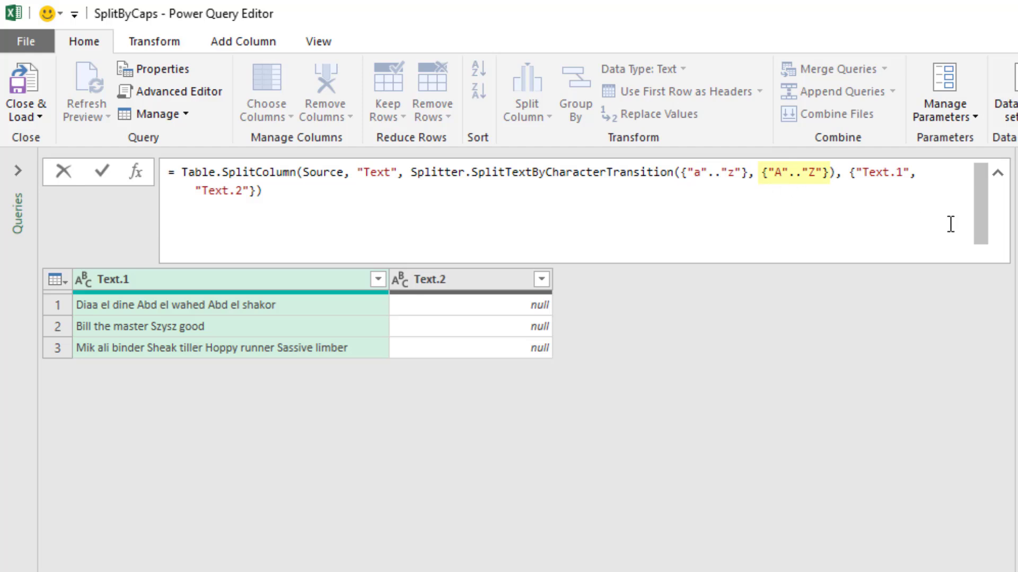
# Edit the split formula to break at {" "} before capitals, and set the column count to 5
pyautogui.click(742, 175)
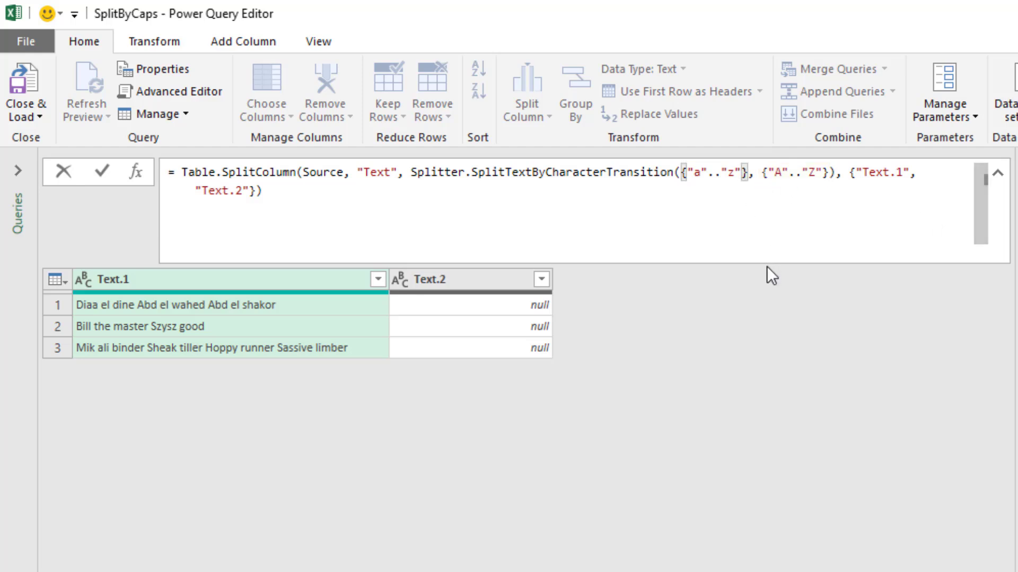
pyautogui.press('BackSpace')
pyautogui.press('BackSpace')
pyautogui.press('BackSpace')
pyautogui.press('BackSpace')
pyautogui.press('BackSpace')
pyautogui.press('BackSpace')
pyautogui.press('BackSpace')
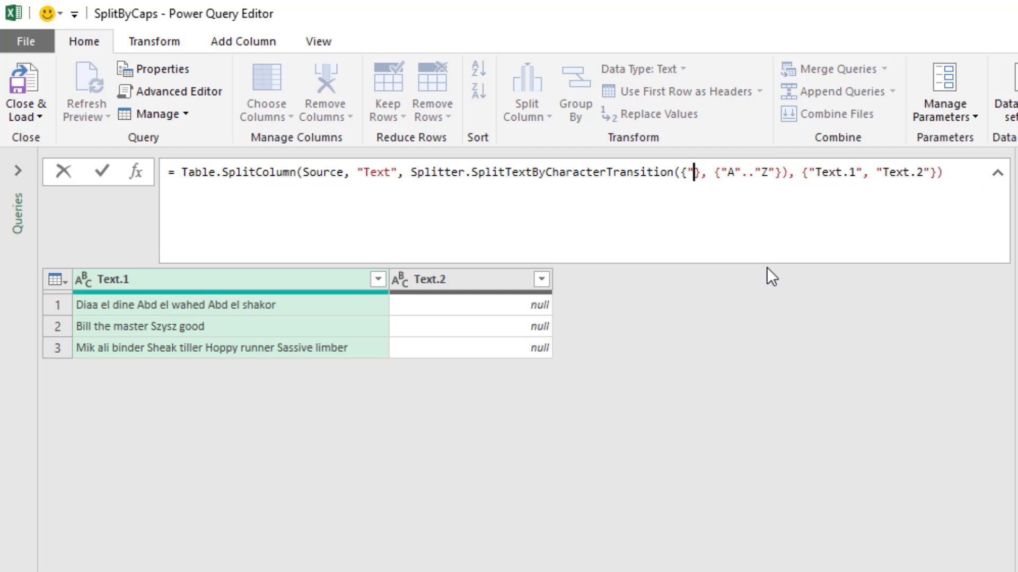
pyautogui.write('"')
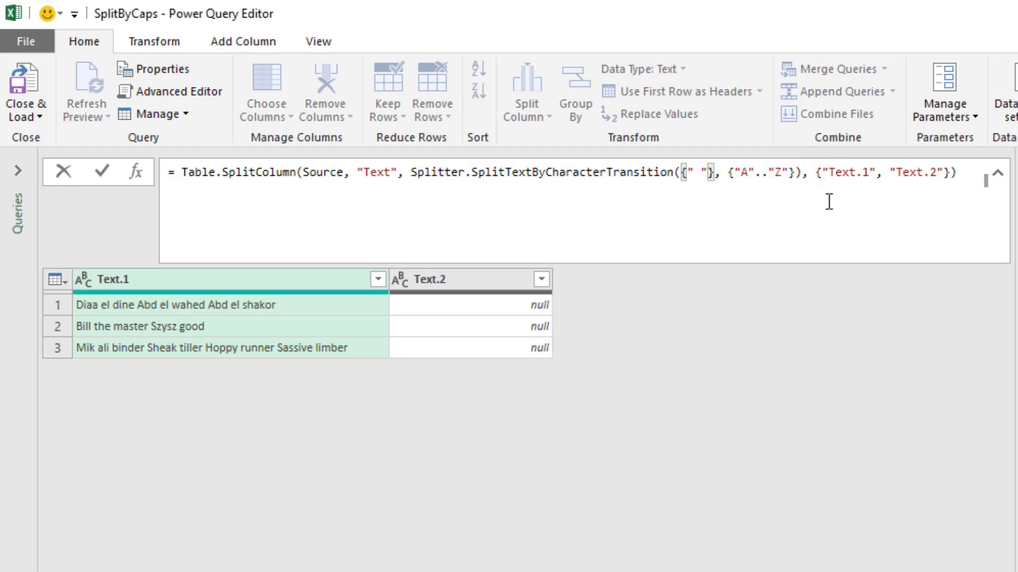
pyautogui.click(819, 175)
pyautogui.moveTo(830, 175); pyautogui.dragTo(952, 181)
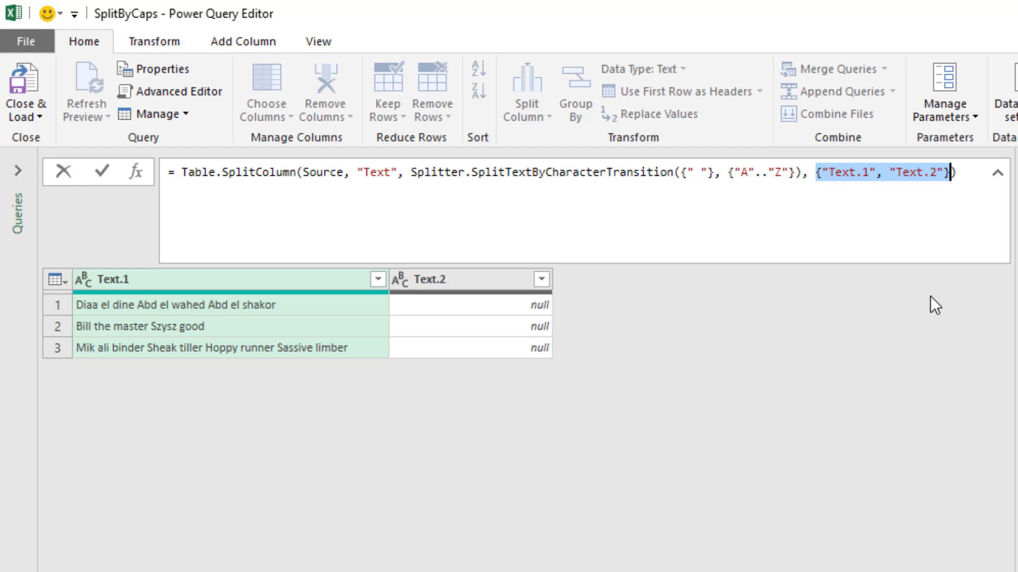
pyautogui.write('5')
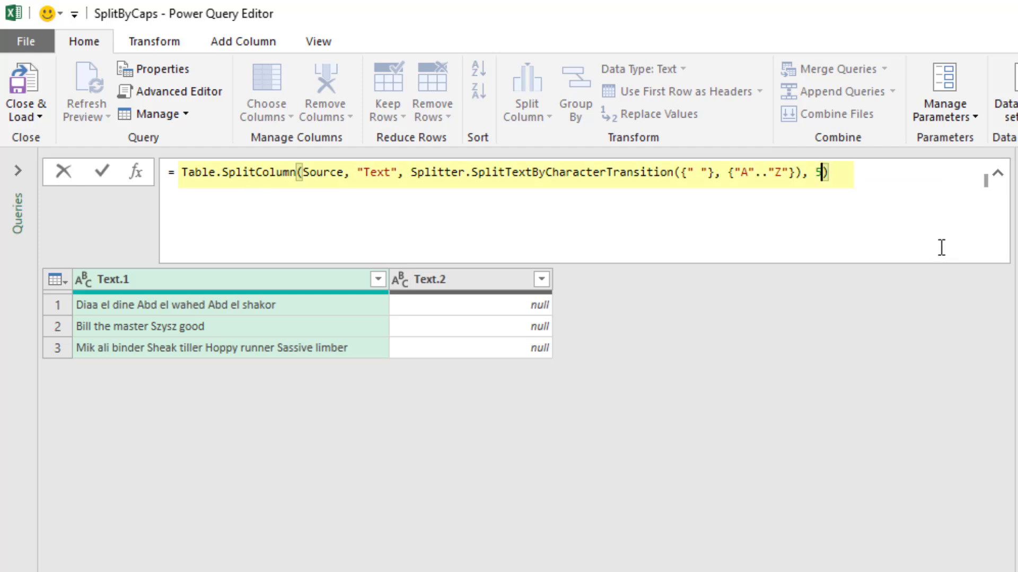
pyautogui.press('Return')
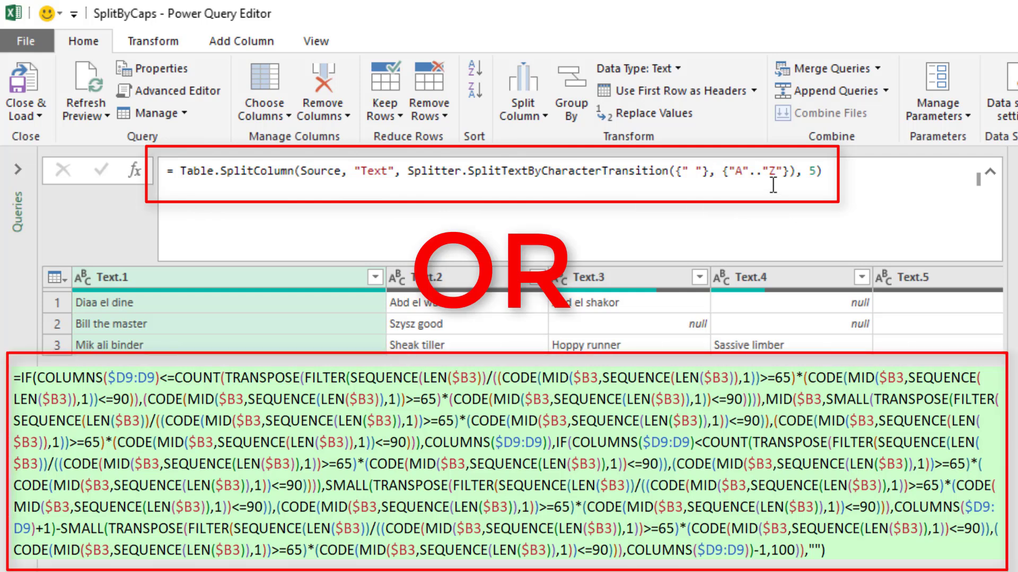
# Load SplitByCaps as a table on the existing worksheet at cell D3
pyautogui.click(37, 110)
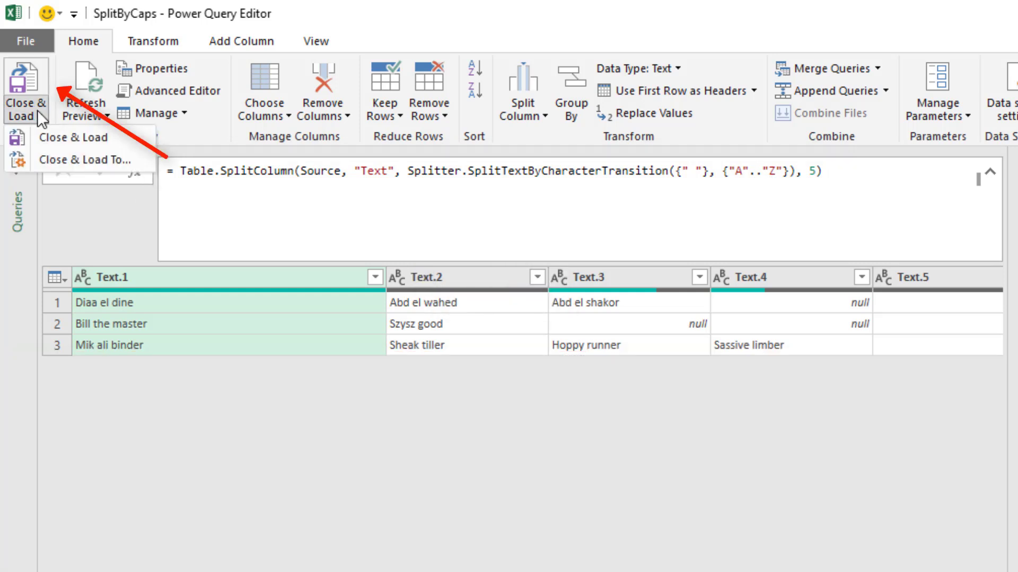
pyautogui.click(75, 156)
pyautogui.click(744, 172)
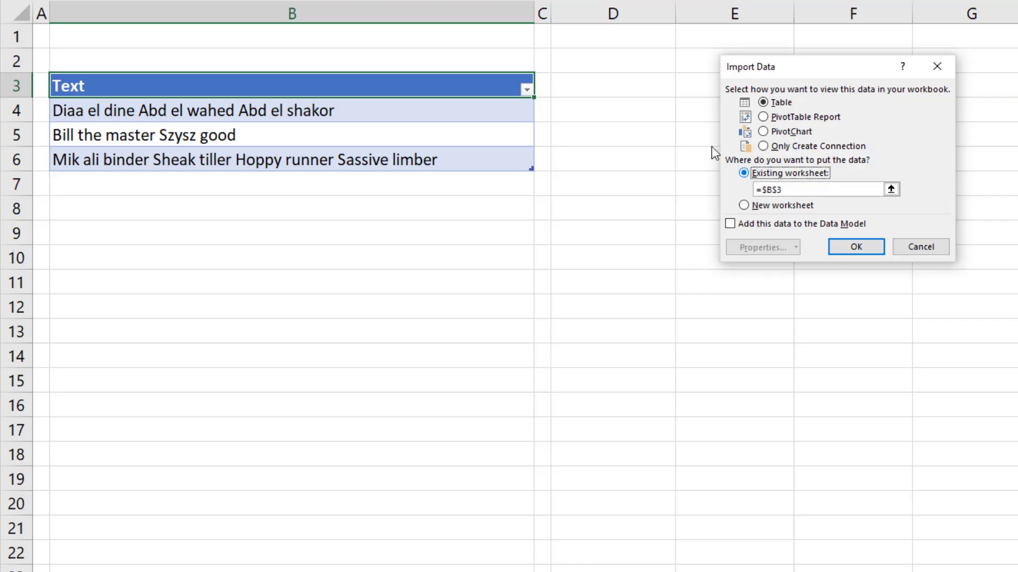
pyautogui.click(615, 83)
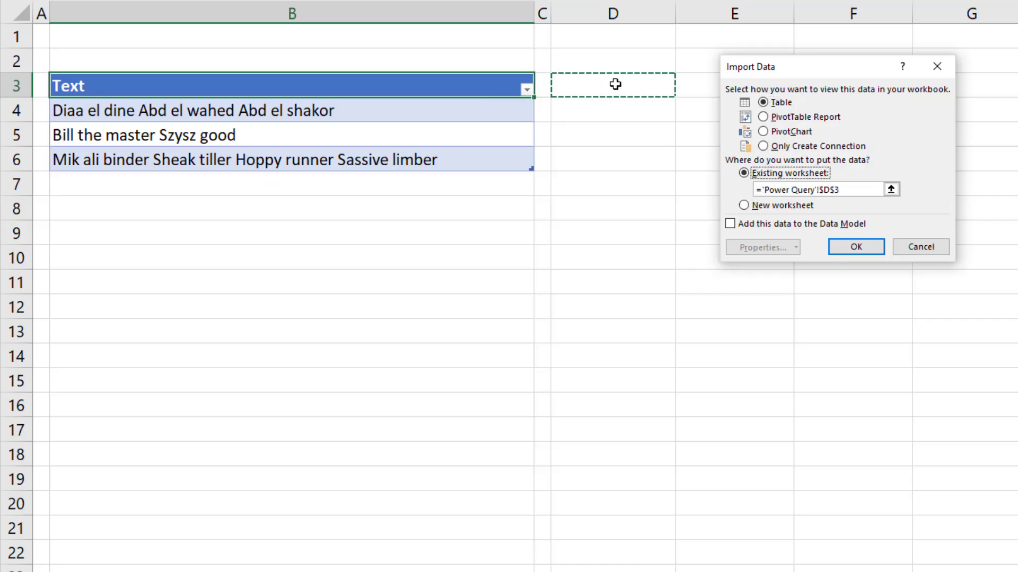
pyautogui.click(856, 247)
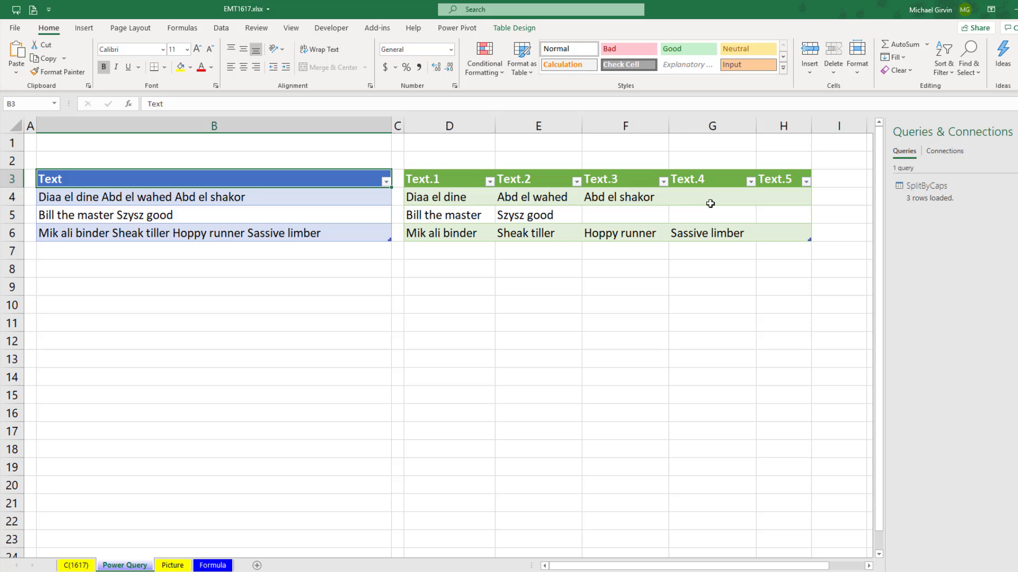
# Reopen the SplitByCaps query and duplicate it as SplitByCaps (2)
pyautogui.doubleClick(936, 197)
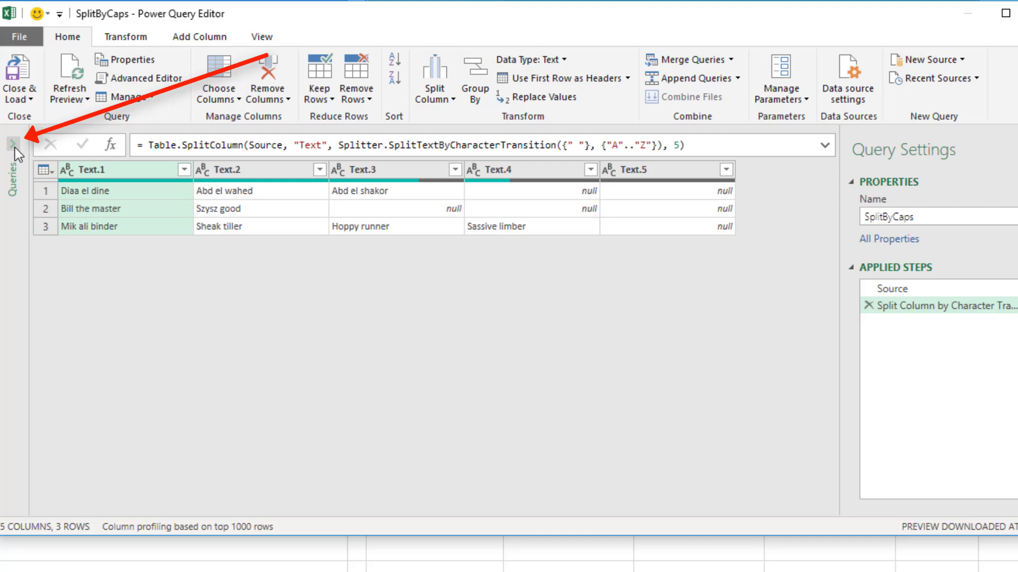
pyautogui.click(13, 144)
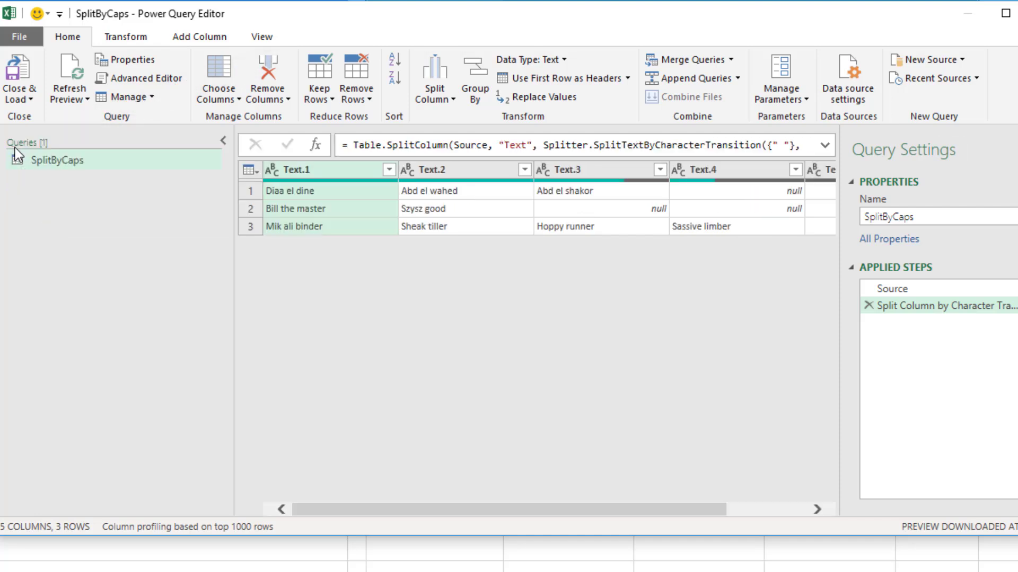
pyautogui.rightClick(64, 161)
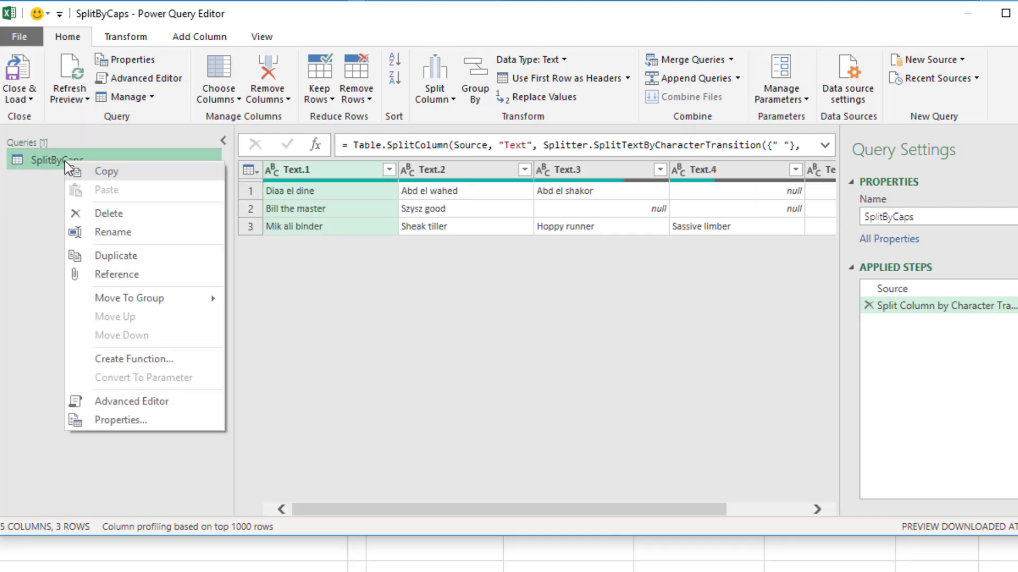
pyautogui.click(104, 255)
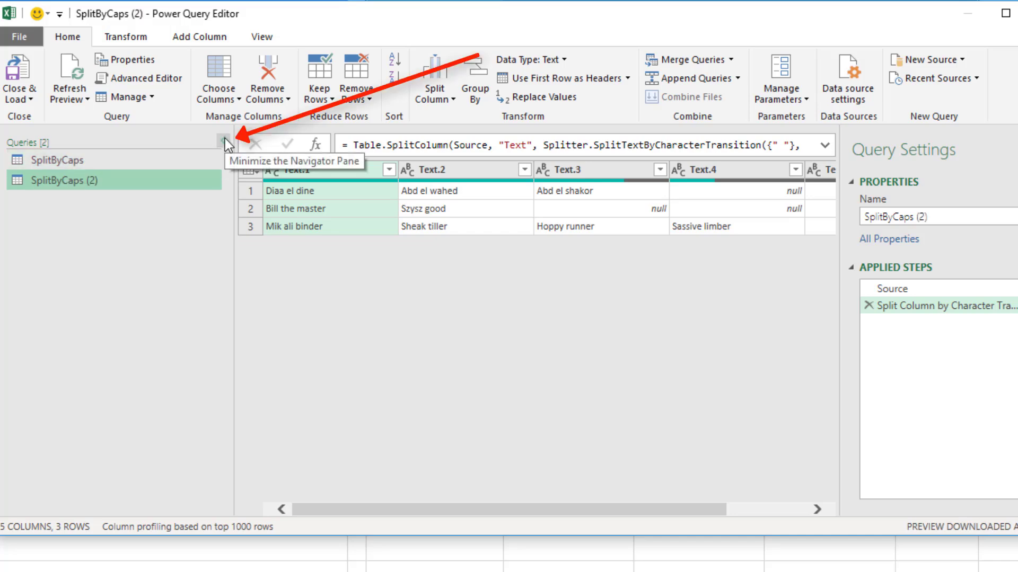
pyautogui.click(224, 139)
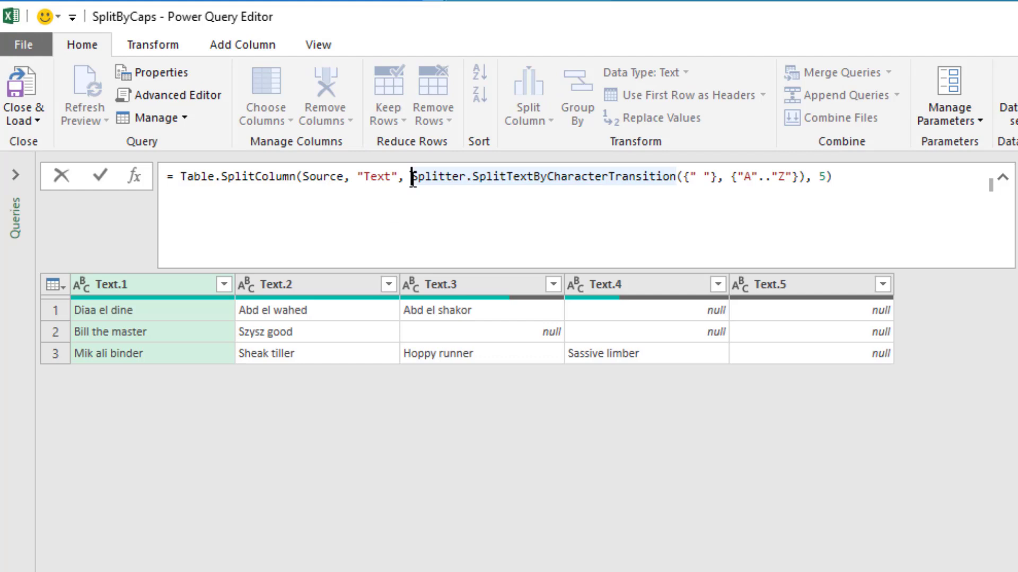
# Copy the Splitter.SplitTextByCharacterTransition({" "}, {"A".."Z"}) expression from the formula bar
pyautogui.moveTo(412, 179); pyautogui.dragTo(813, 189)
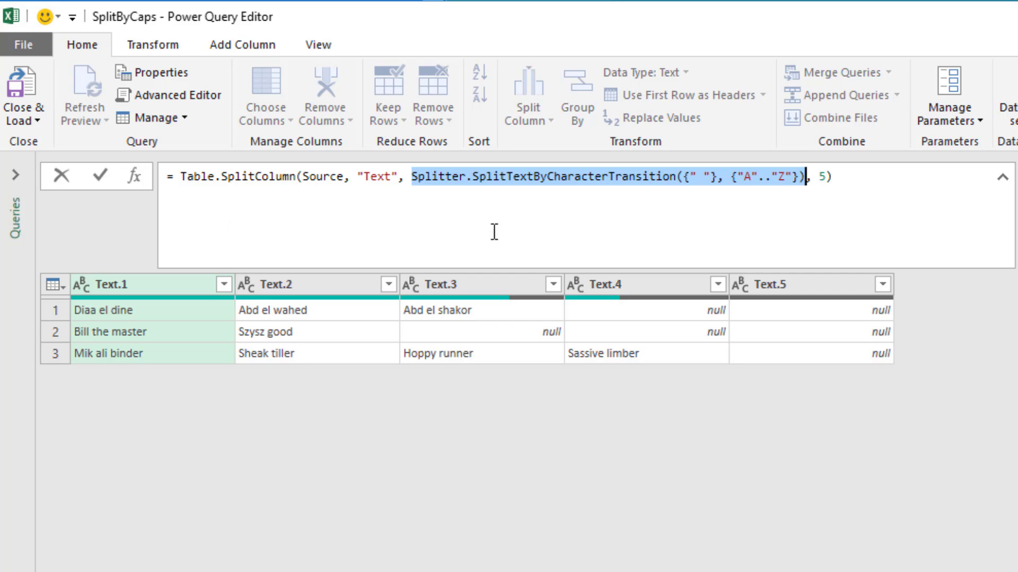
pyautogui.hotkey('ctrl', 'c')
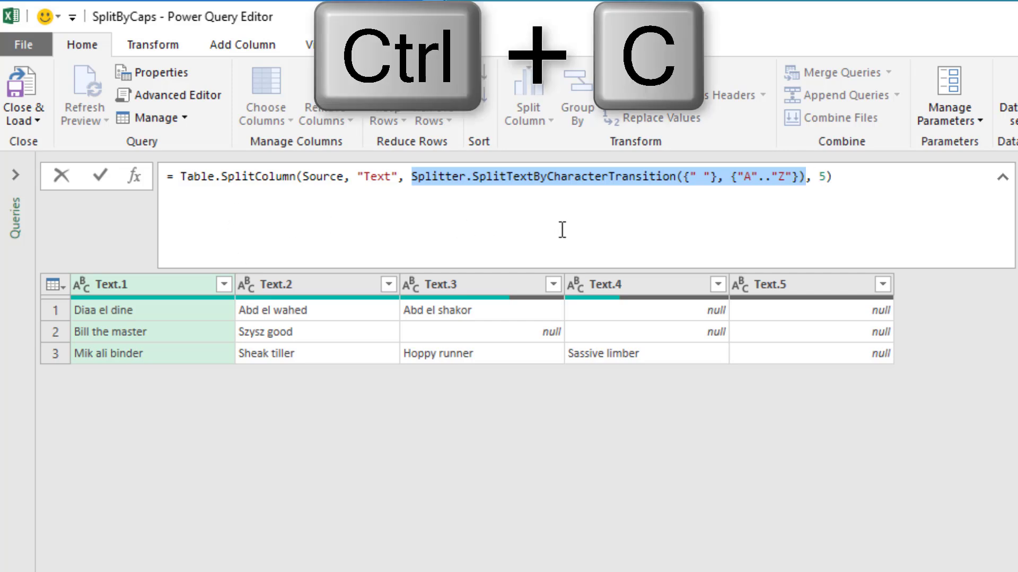
pyautogui.press('Right')
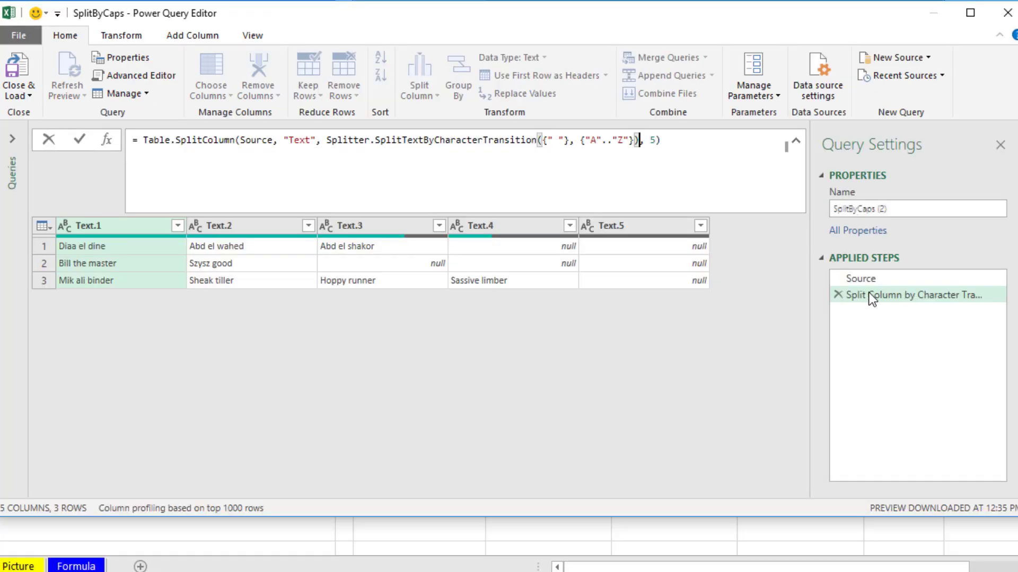
# Insert a Custom column after Source holding the pasted Splitter function, then preview its first cell
pyautogui.press('Escape')
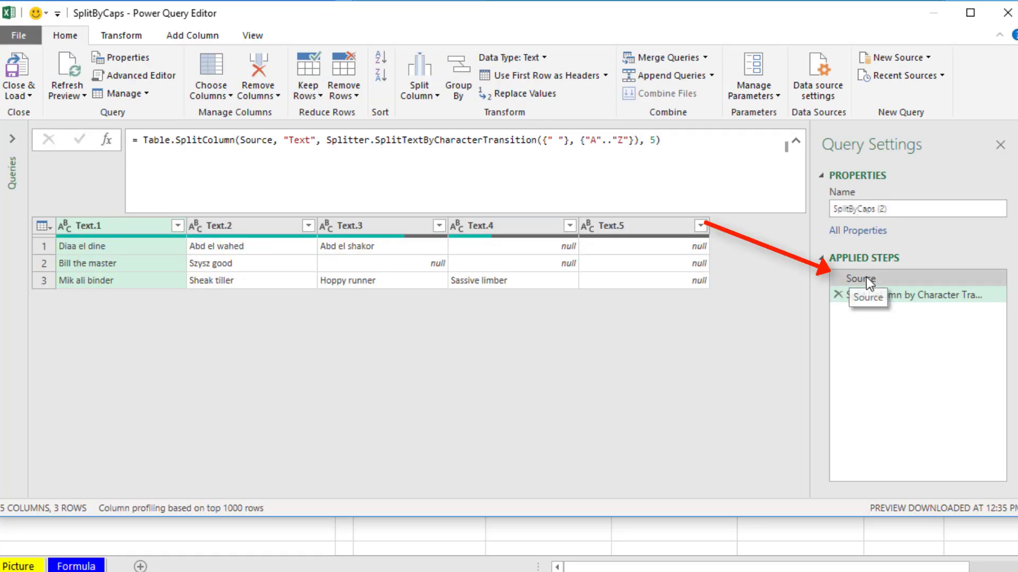
pyautogui.click(866, 279)
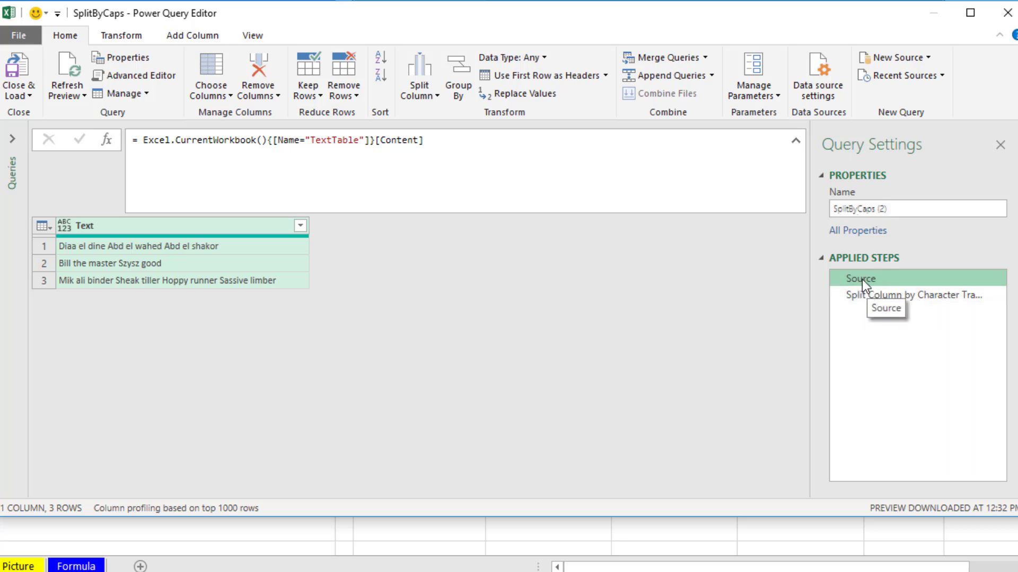
pyautogui.click(217, 37)
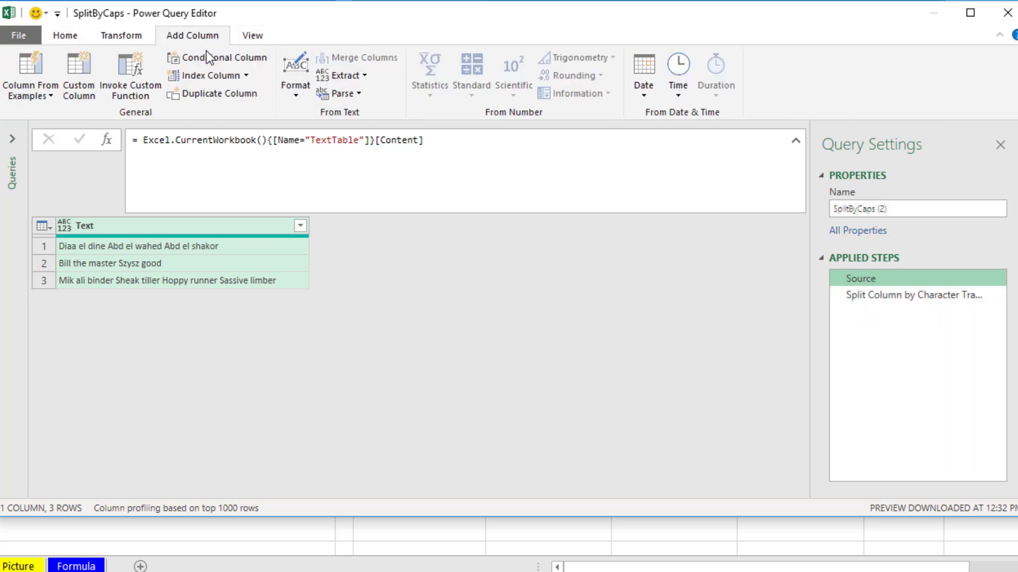
pyautogui.click(80, 92)
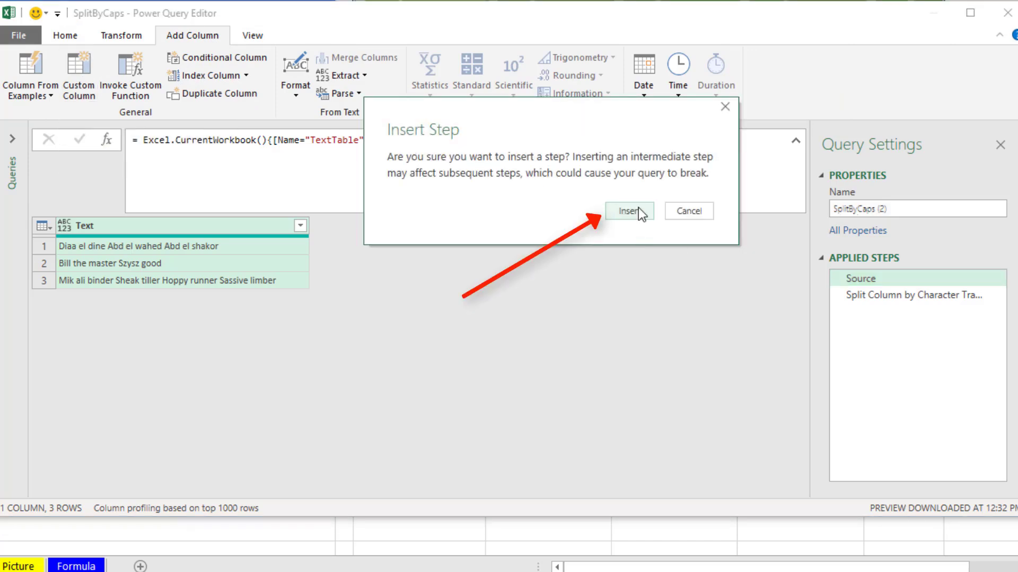
pyautogui.click(629, 211)
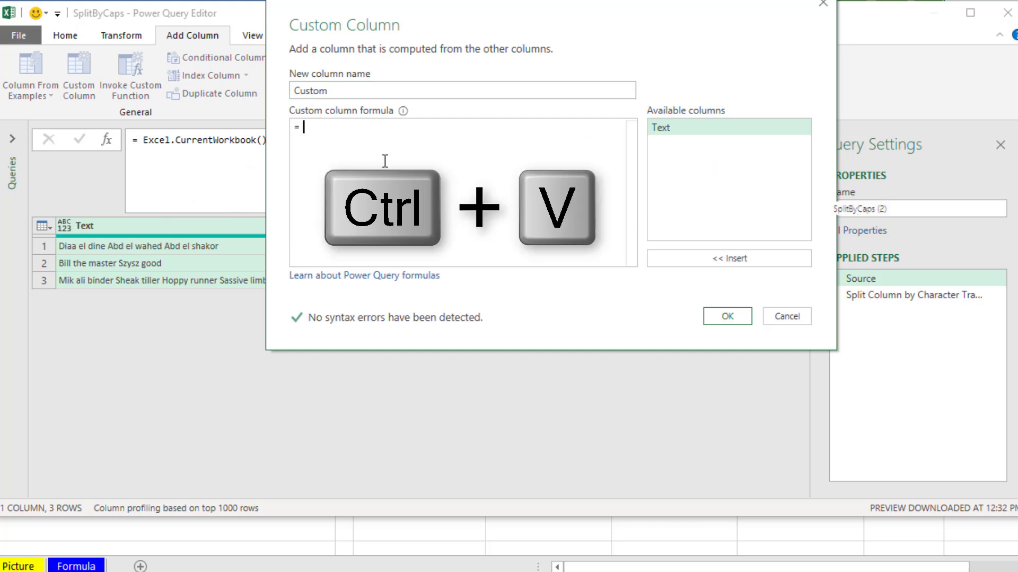
pyautogui.hotkey('ctrl', 'v')
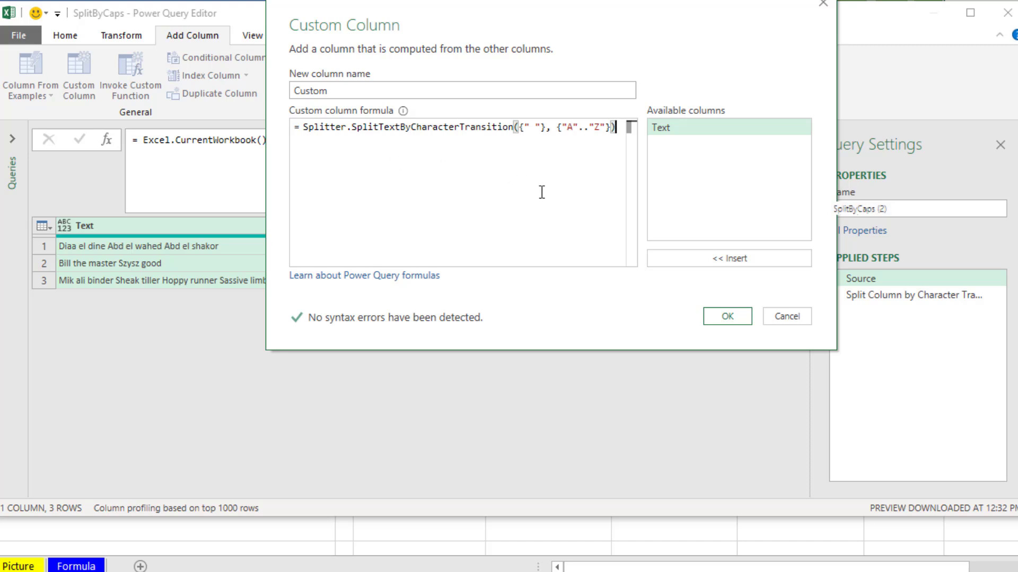
pyautogui.click(709, 318)
pyautogui.click(371, 246)
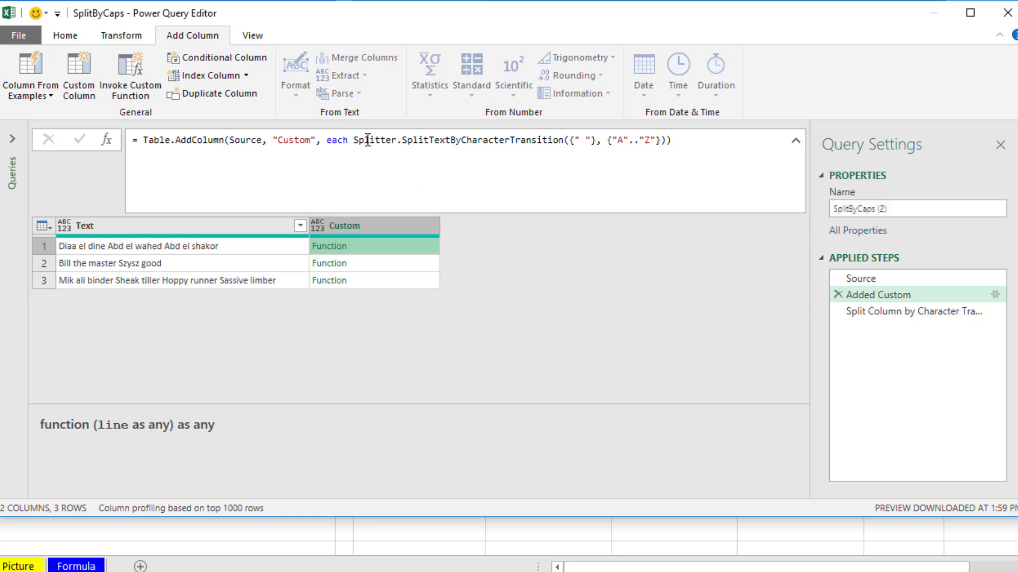
# Append ([Text]) to the Splitter call in the Added Custom formula so each row gets a list
pyautogui.click(679, 140)
pyautogui.press('BackSpace')
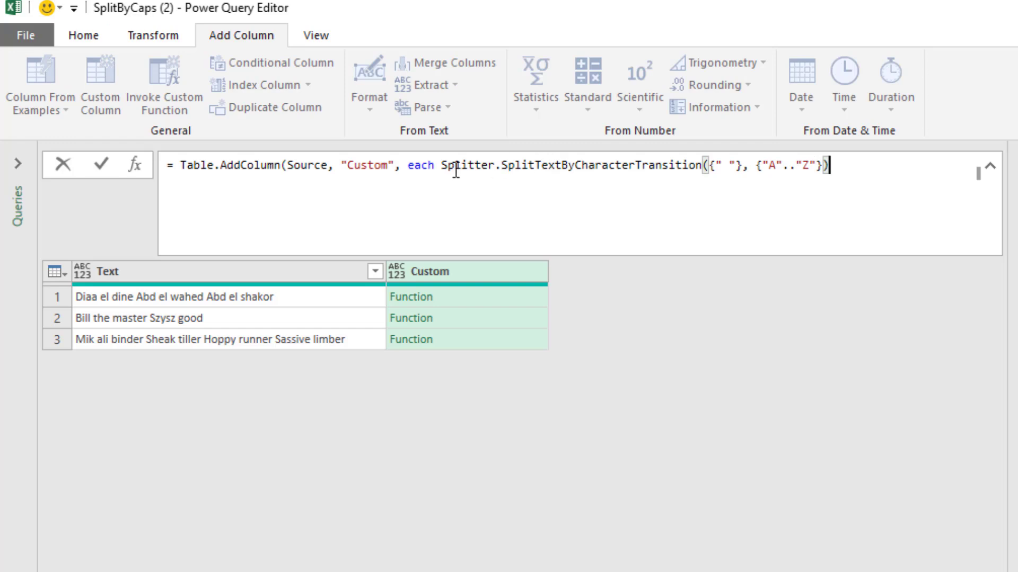
pyautogui.moveTo(441, 169); pyautogui.dragTo(836, 166)
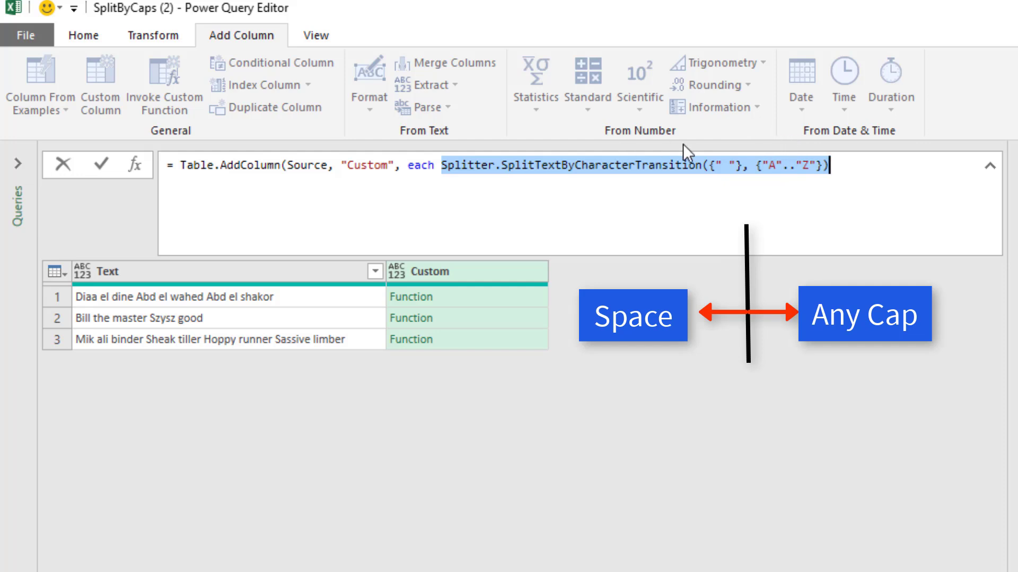
pyautogui.click(859, 165)
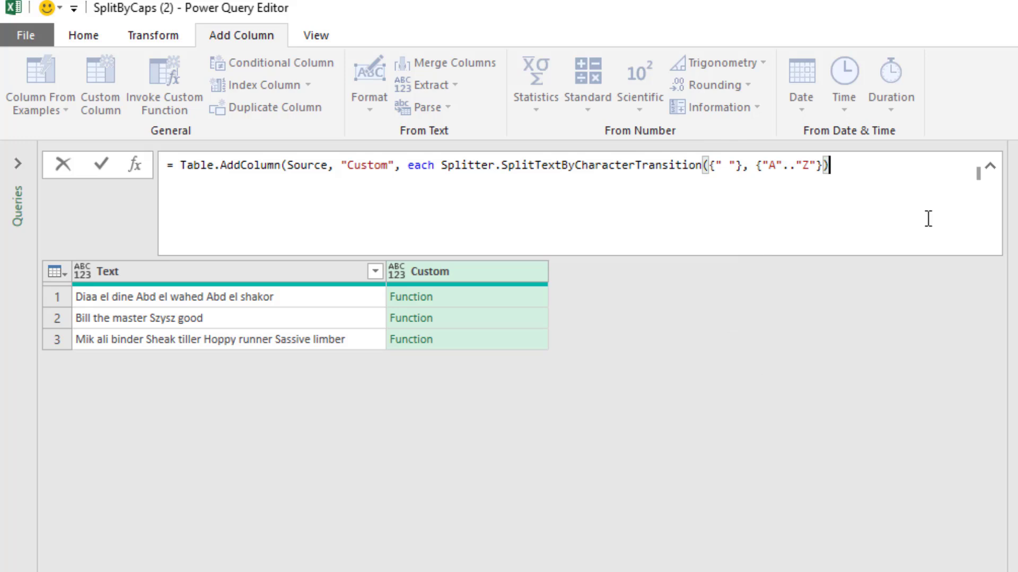
pyautogui.write('([')
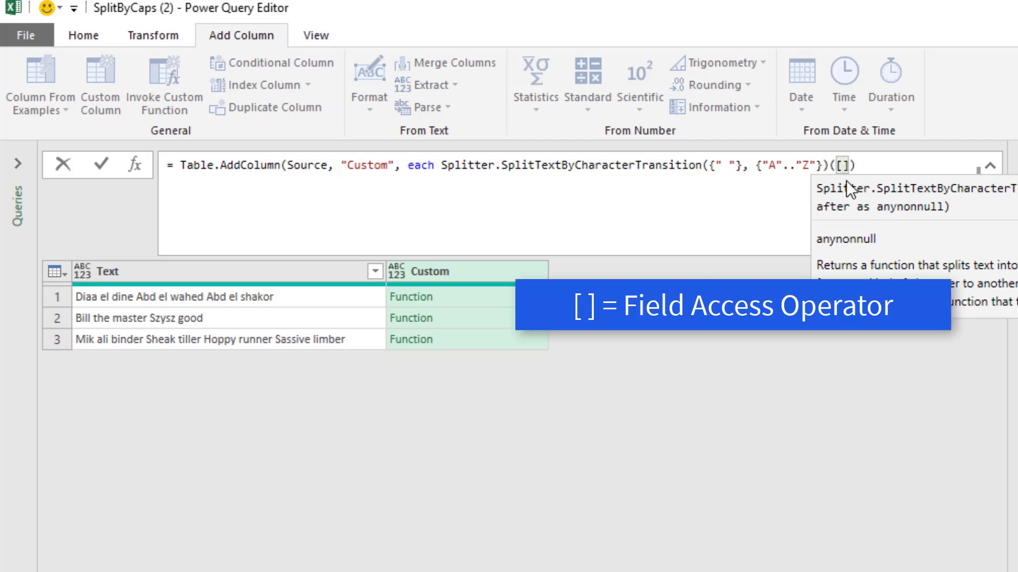
pyautogui.write('Text')
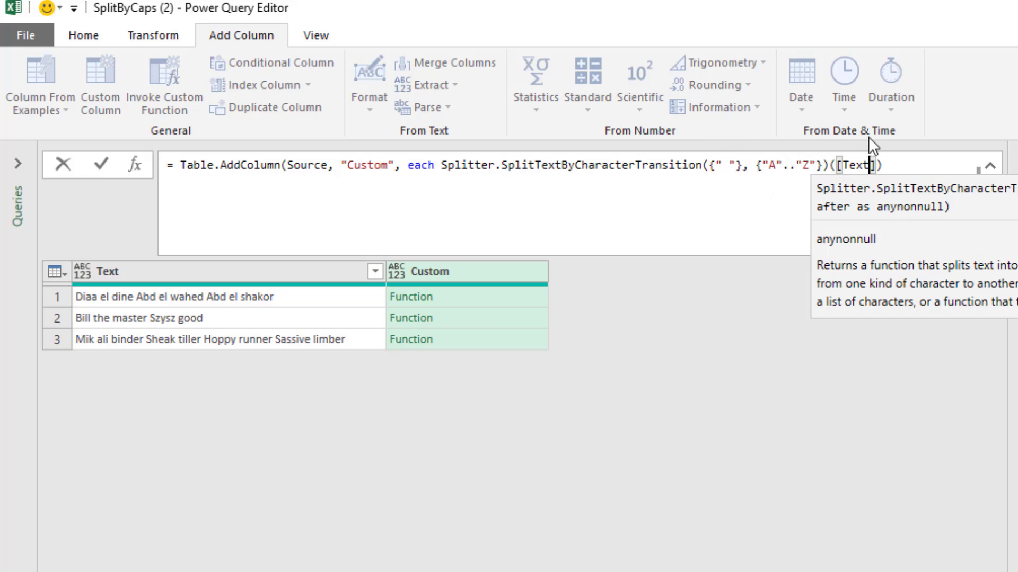
pyautogui.click(900, 167)
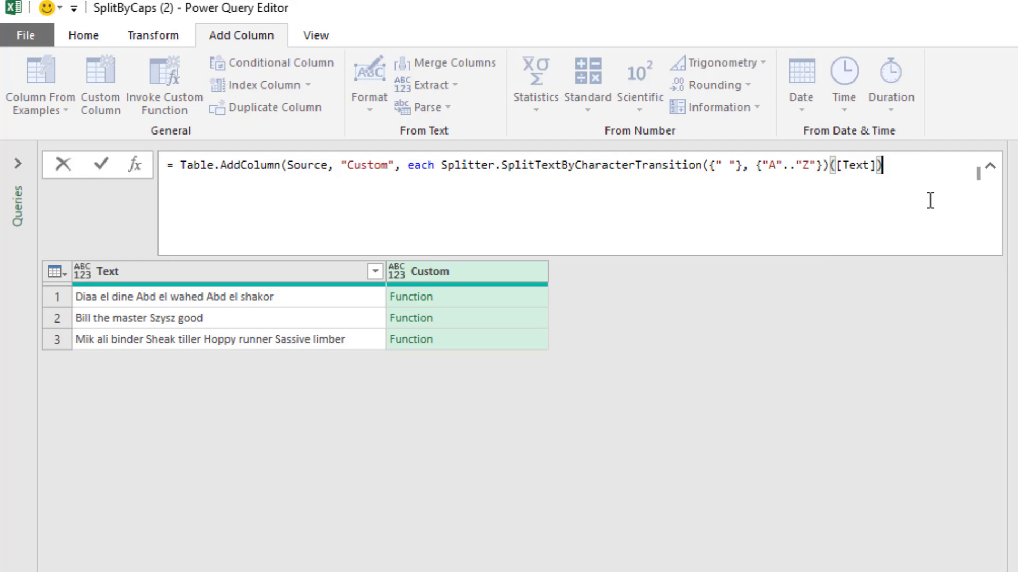
pyautogui.write(')')
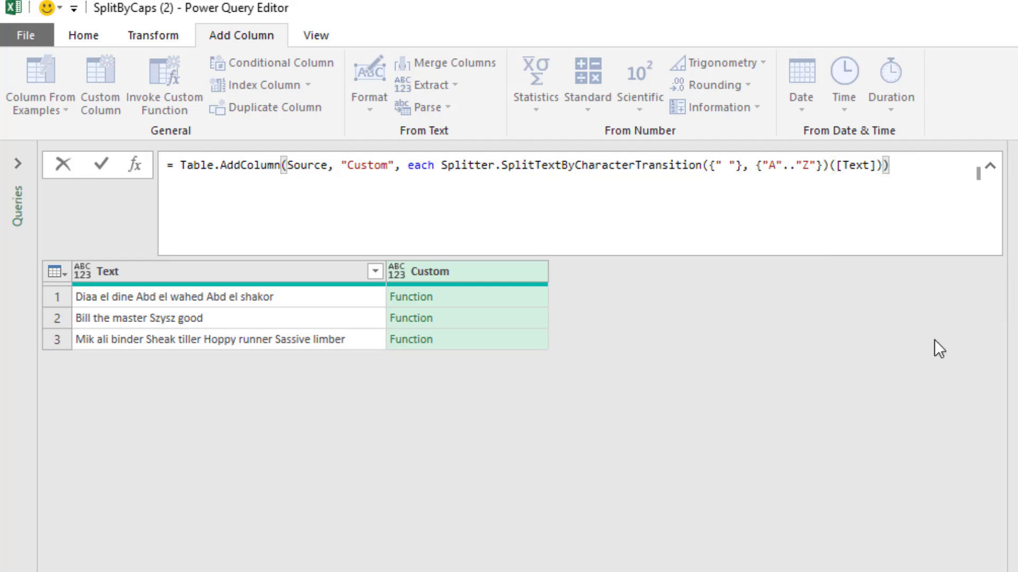
pyautogui.press('Return')
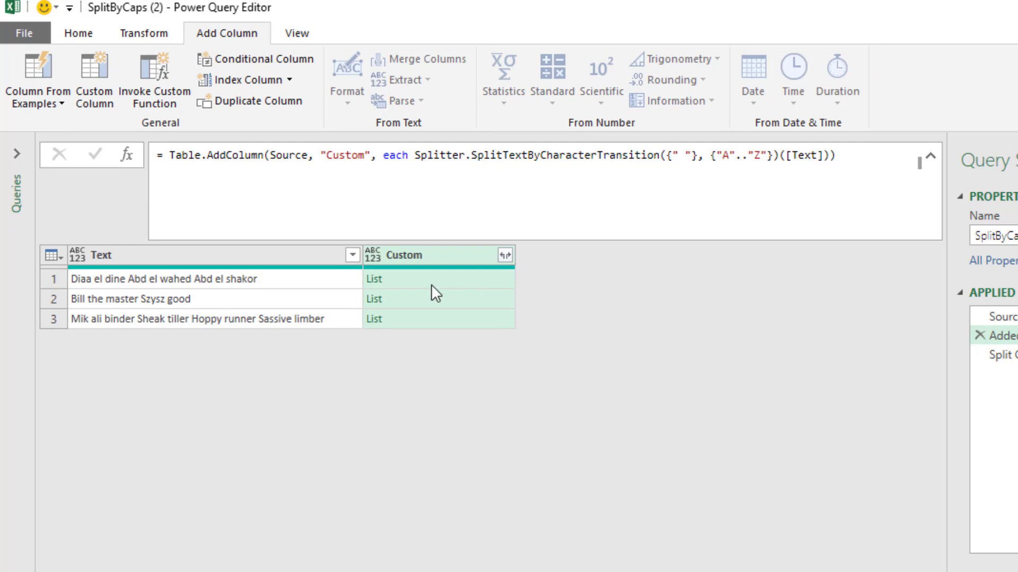
# Preview the split-piece lists in the Custom column for rows 1, 2 and 3
pyautogui.click(428, 281)
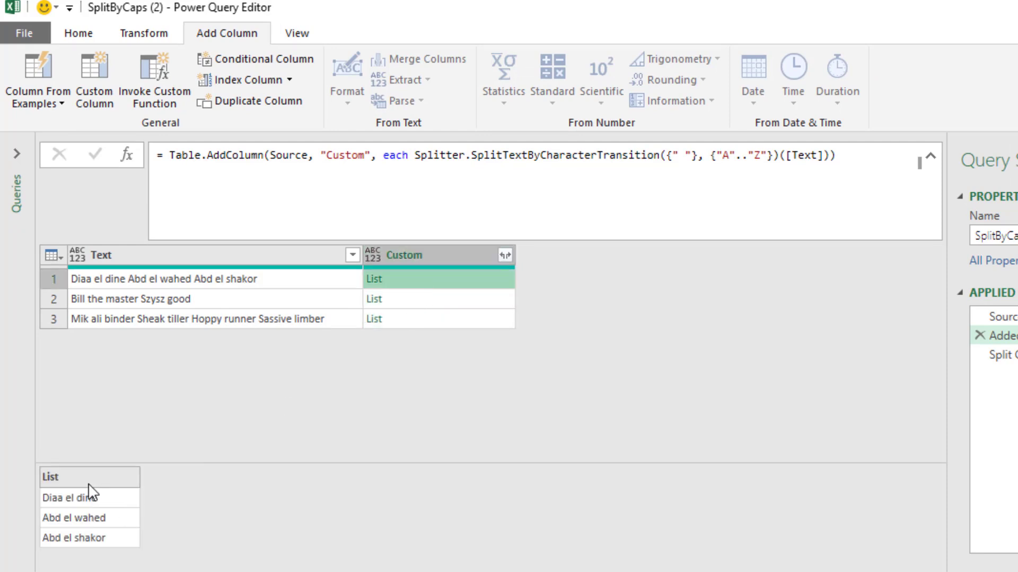
pyautogui.click(406, 307)
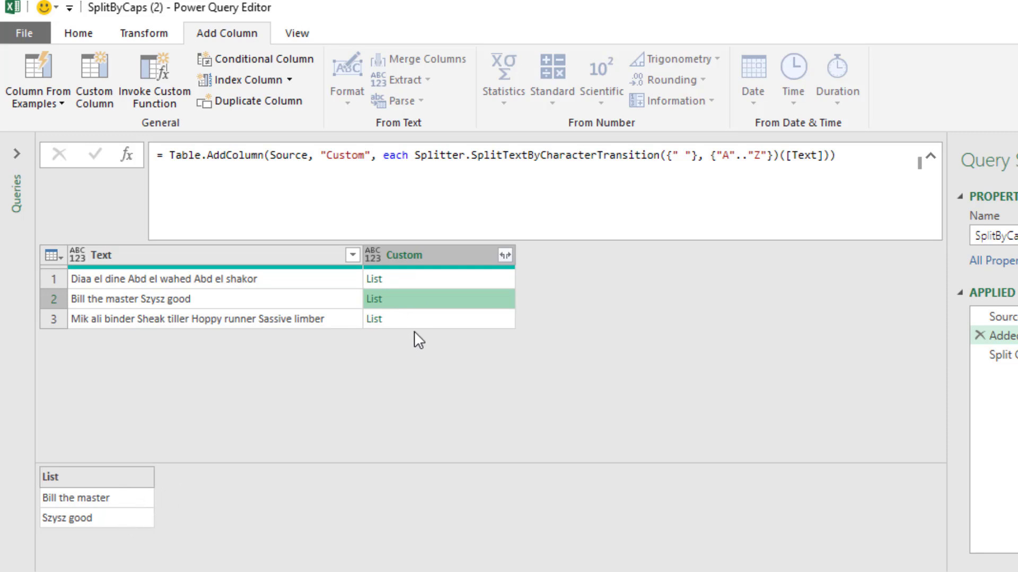
pyautogui.click(421, 317)
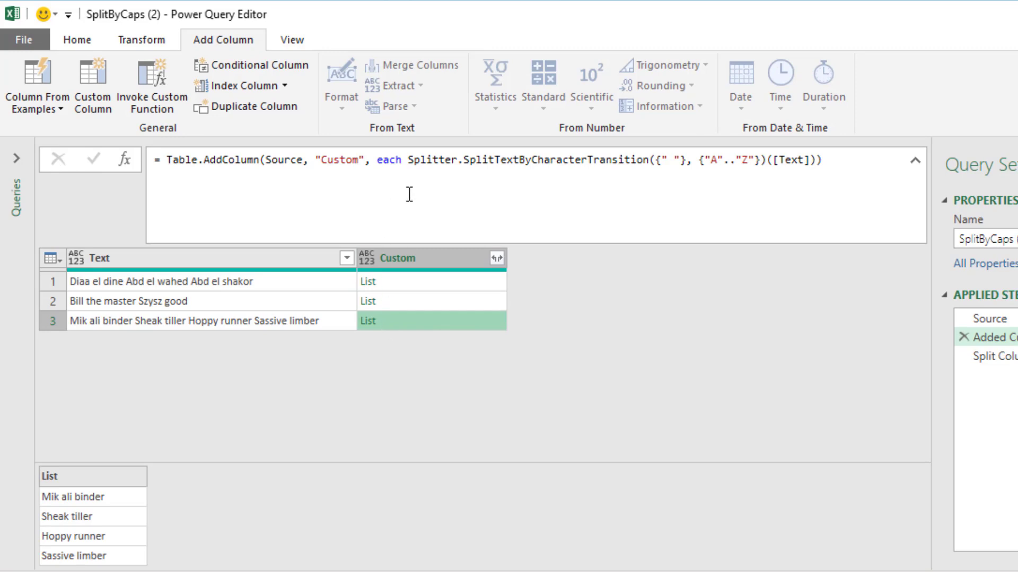
# Wrap the Splitter call in List.Count so the Custom column shows 3, 2 and 4
pyautogui.click(406, 160)
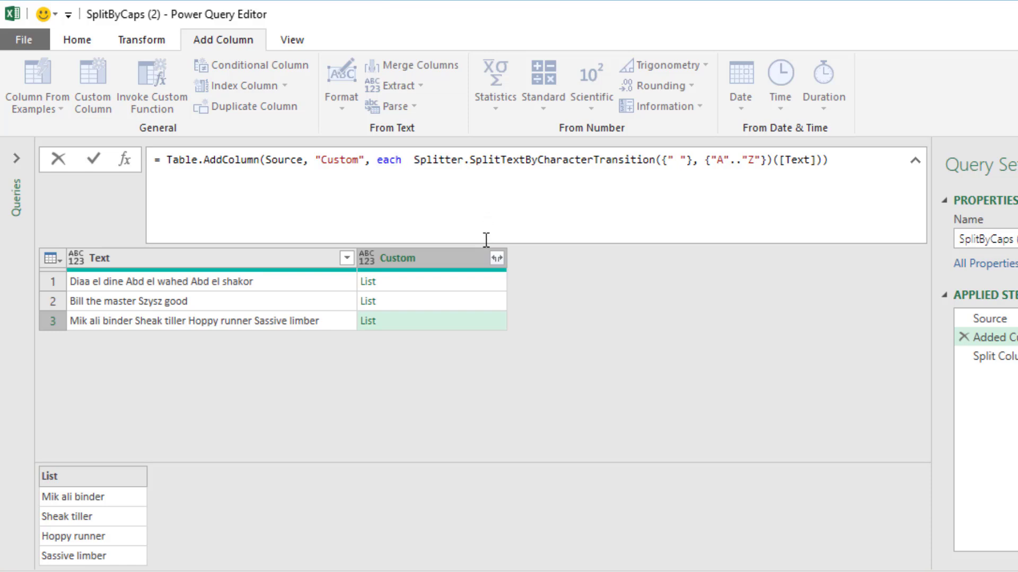
pyautogui.write('List.')
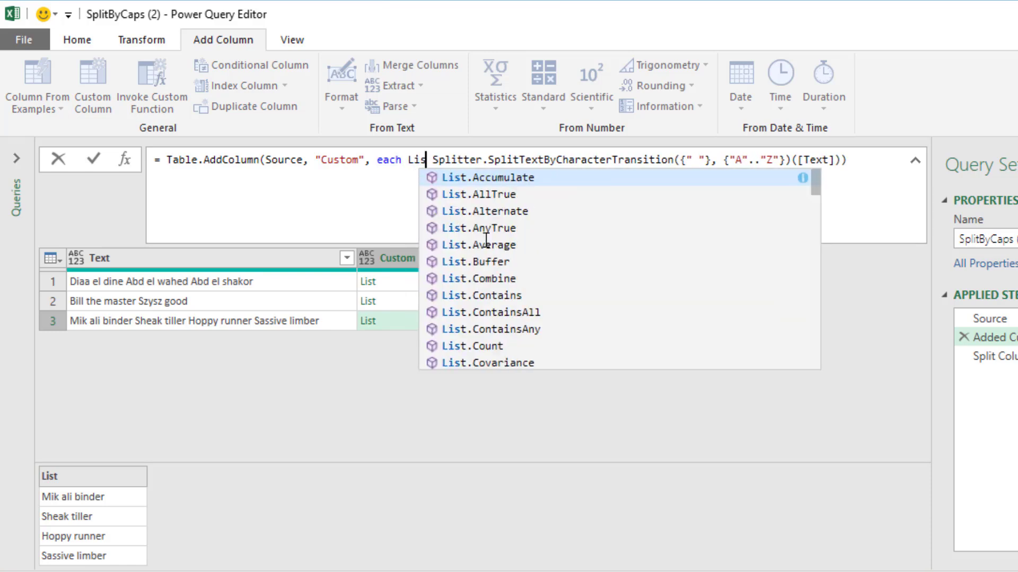
pyautogui.write('Count(')
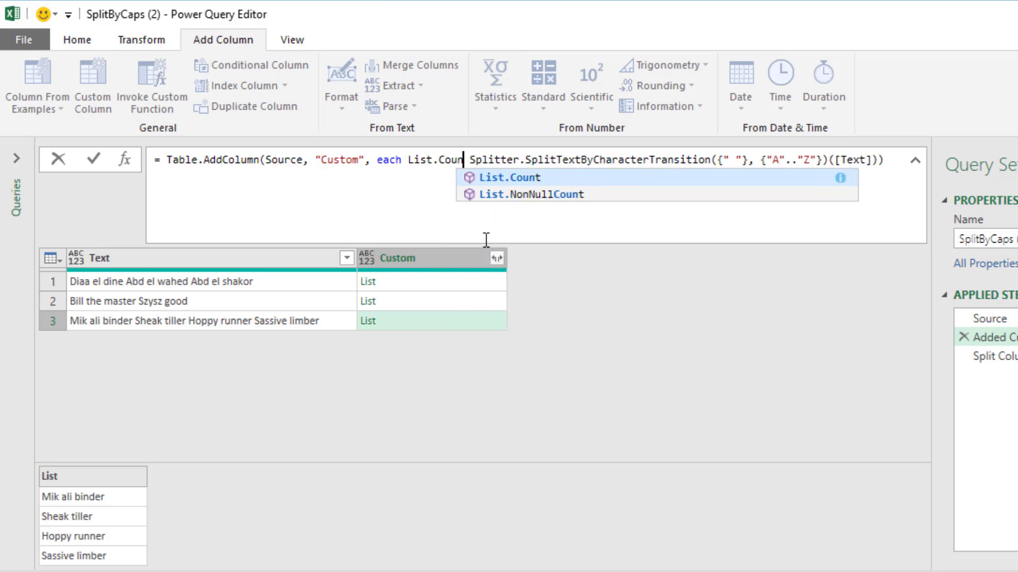
pyautogui.press('Delete')
pyautogui.press('Delete')
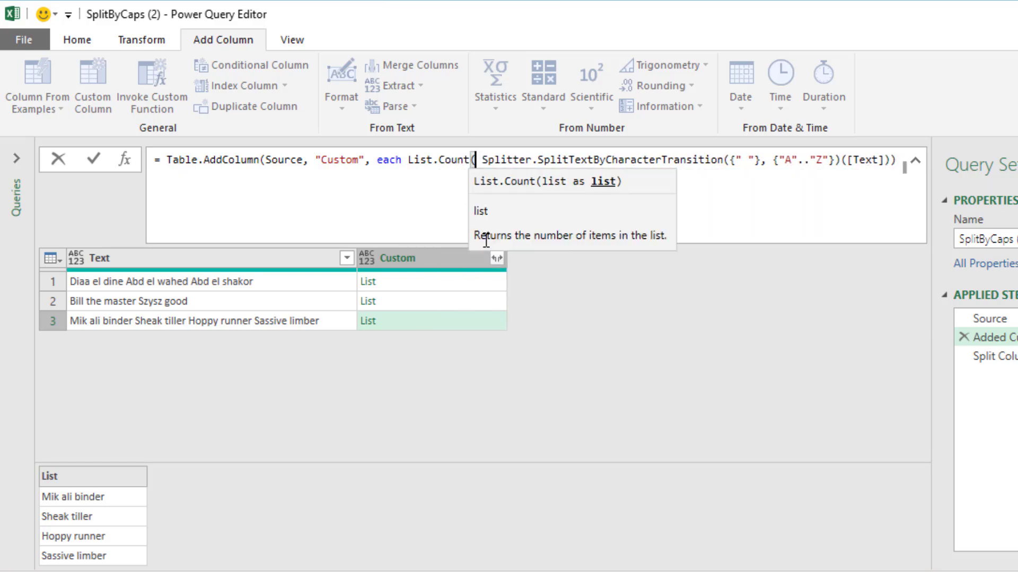
pyautogui.click(892, 161)
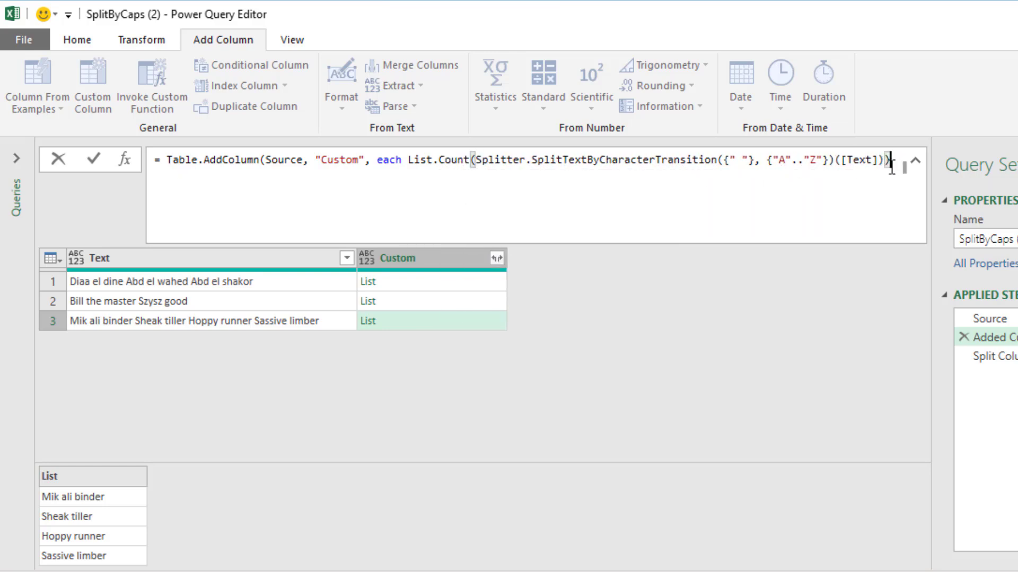
pyautogui.write(')')
pyautogui.press('Return')
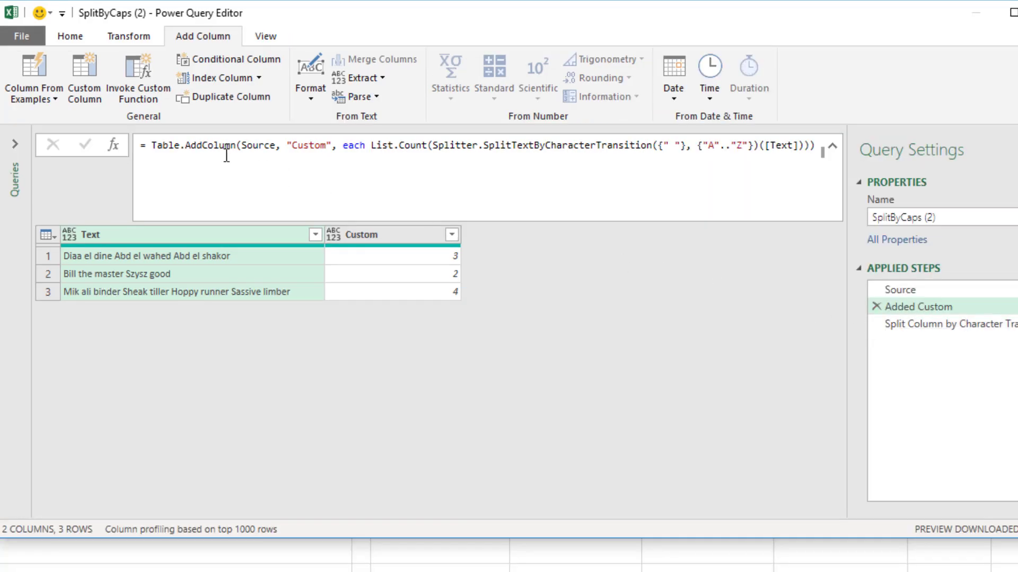
# Add a Custom1 step returning List.Max of the Custom column, which gives 4
pyautogui.click(113, 146)
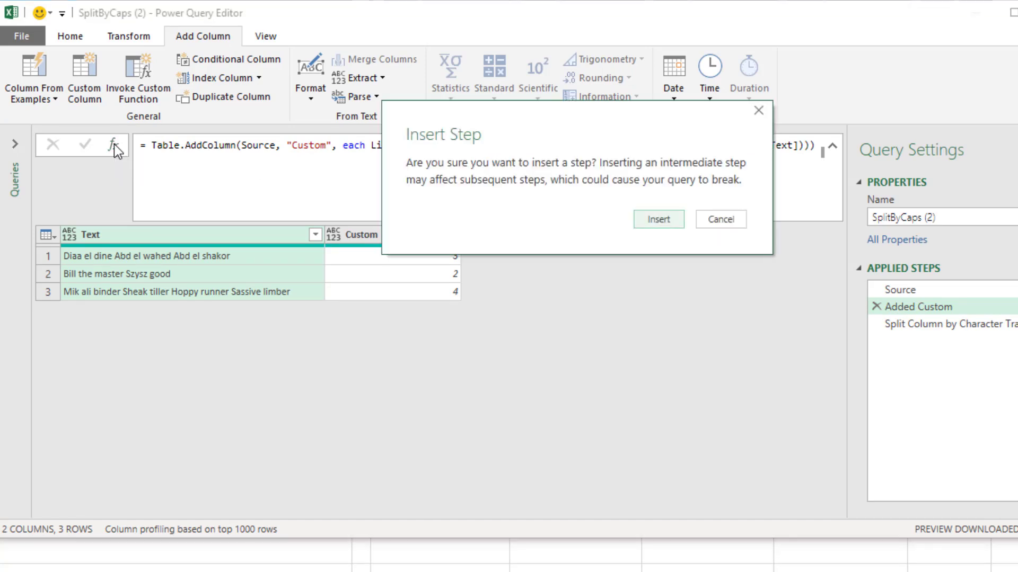
pyautogui.click(670, 218)
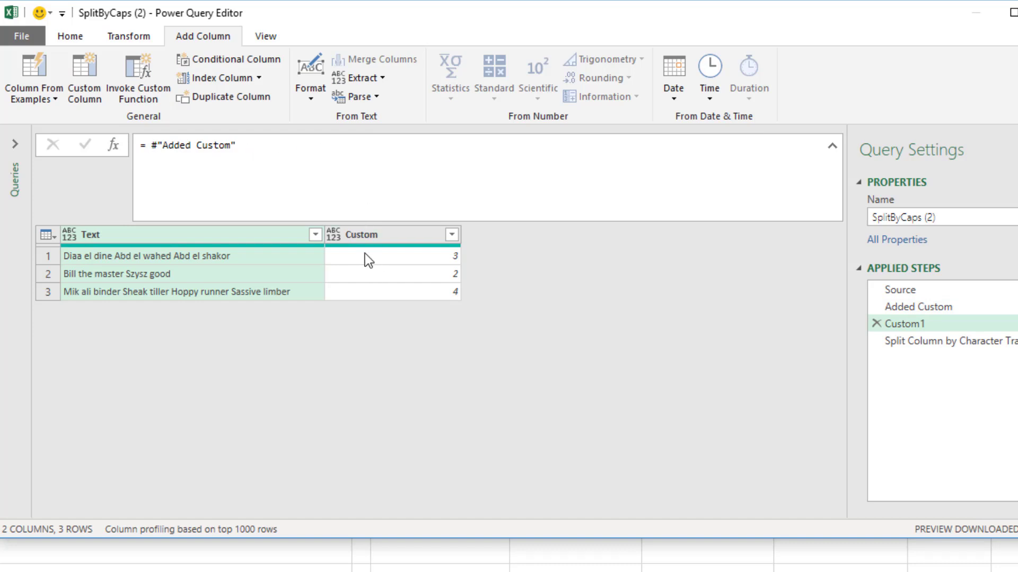
pyautogui.click(247, 147)
pyautogui.write('[Custom')
pyautogui.press('Return')
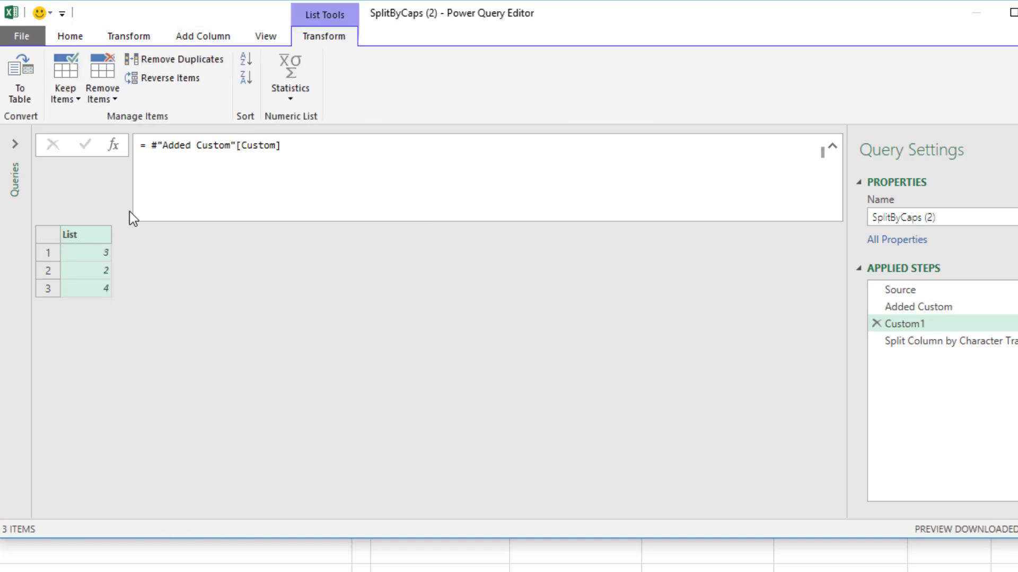
pyautogui.click(151, 152)
pyautogui.write('List.Max(')
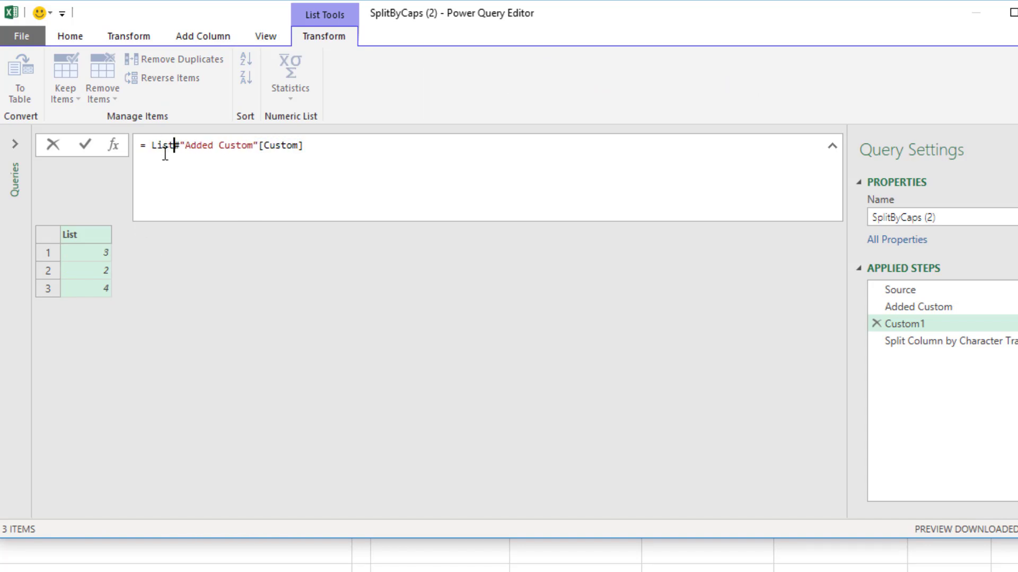
pyautogui.click(374, 147)
pyautogui.write(')')
pyautogui.press('Return')
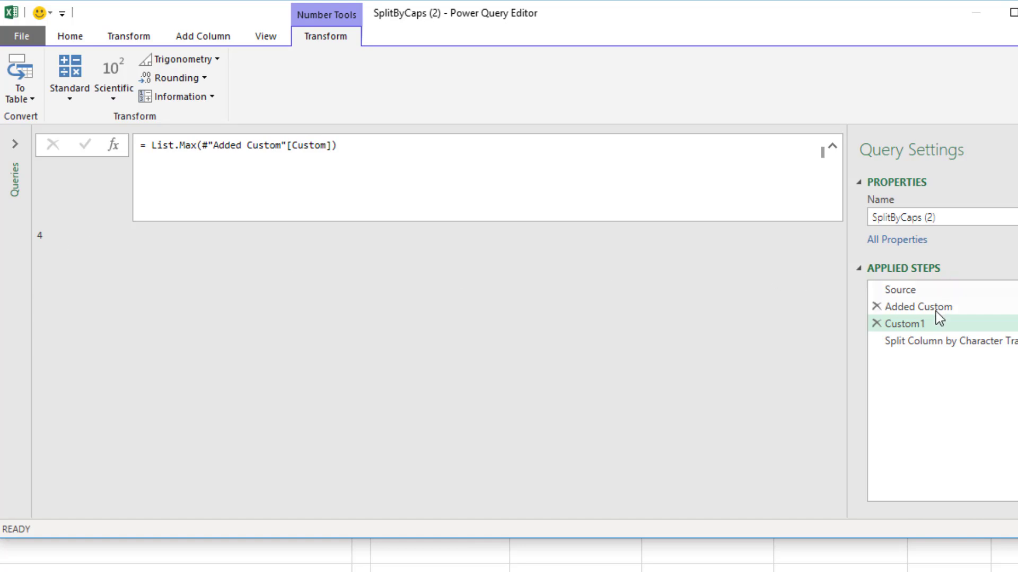
# Rename the Custom1 step to MaxSplits
pyautogui.click(936, 324)
pyautogui.press('F2')
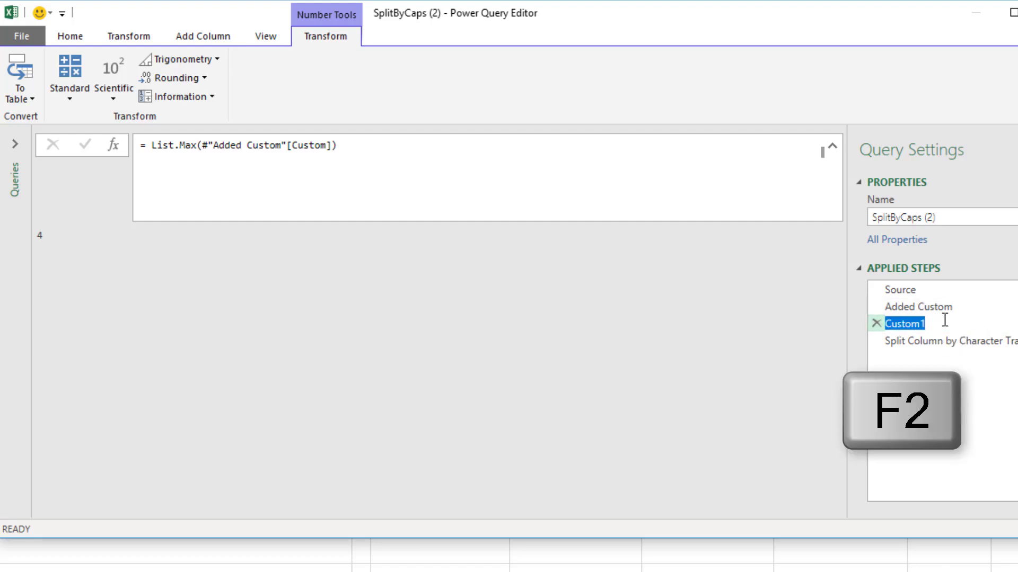
pyautogui.write('MaxSplits')
pyautogui.press('Return')
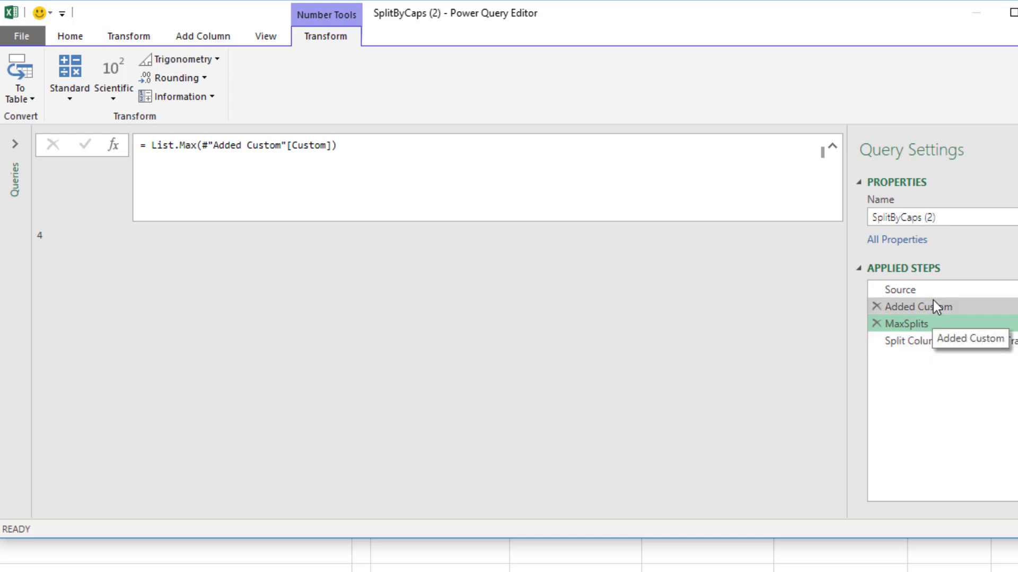
# Point the Split Column step's input back to Source instead of MaxSplits
pyautogui.click(897, 342)
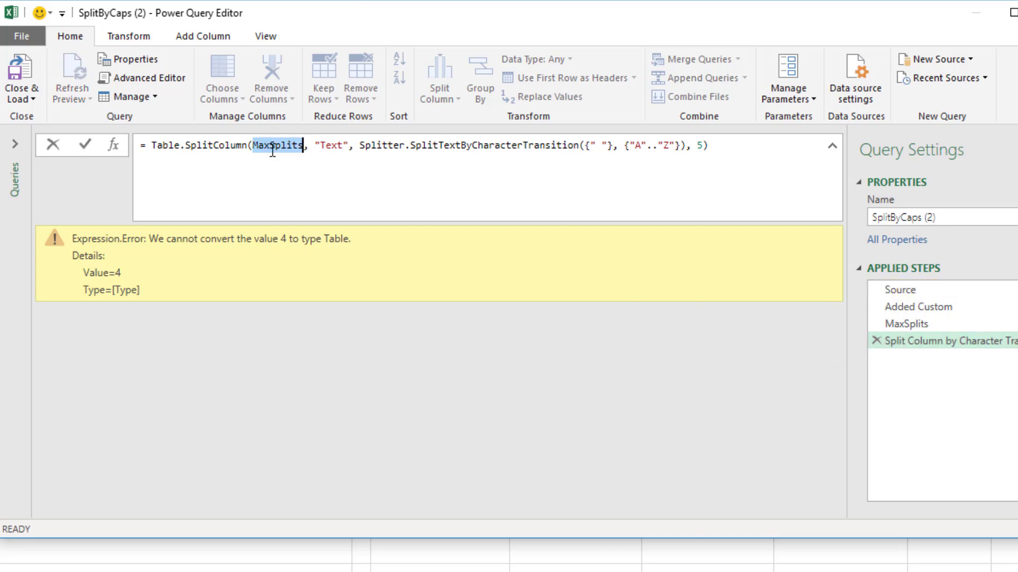
pyautogui.write('Sourc')
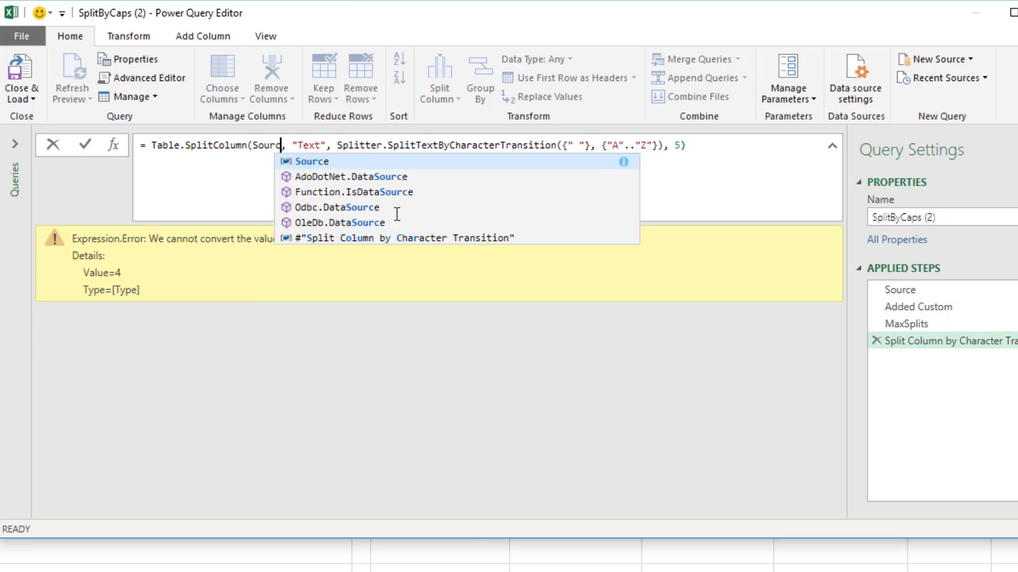
pyautogui.press('Tab')
pyautogui.press('Return')
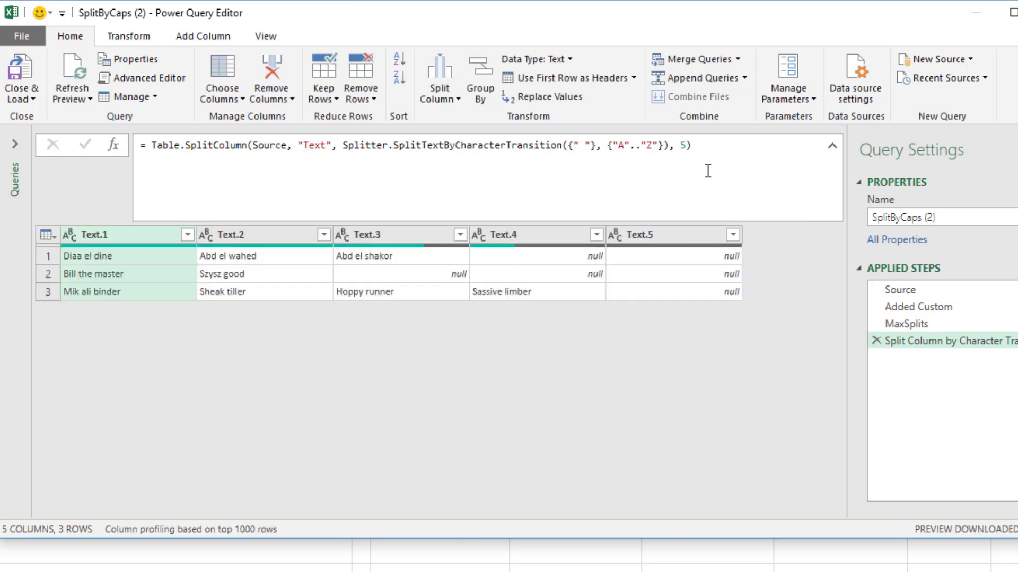
# Replace the fixed column count 5 with MaxSplits, yielding columns Text.1–Text.4
pyautogui.doubleClick(684, 146)
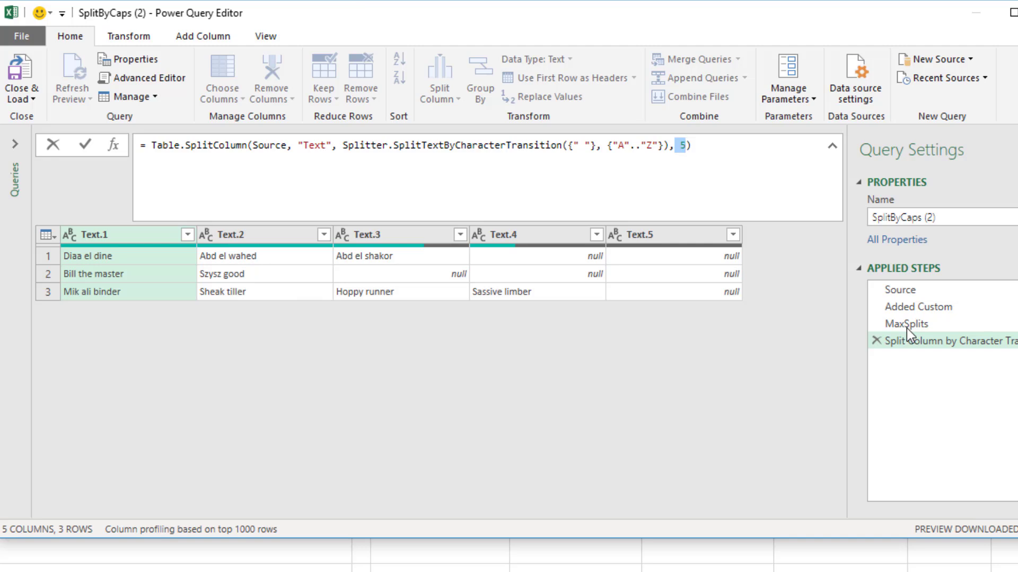
pyautogui.write('MaxSplits')
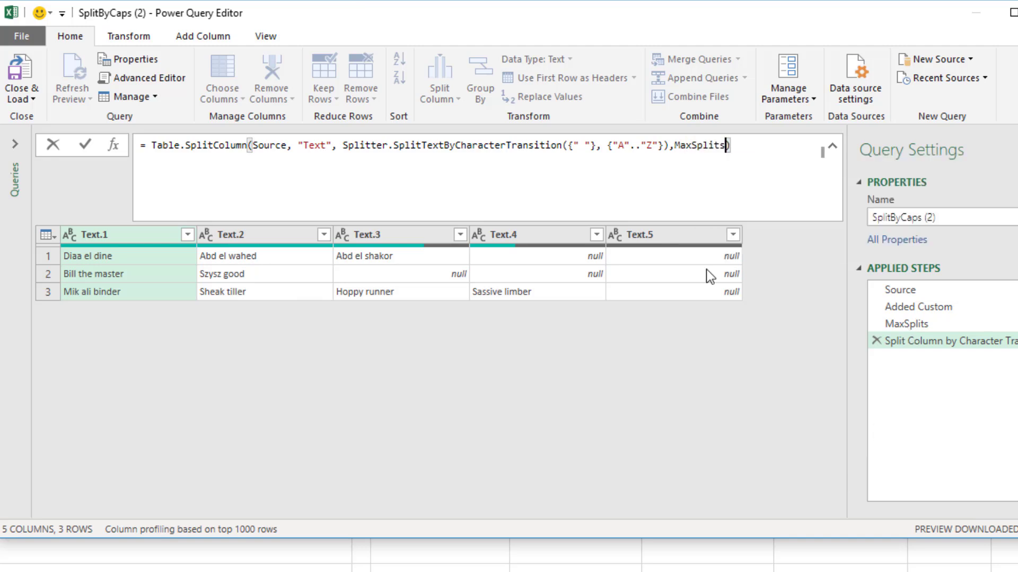
pyautogui.press('Return')
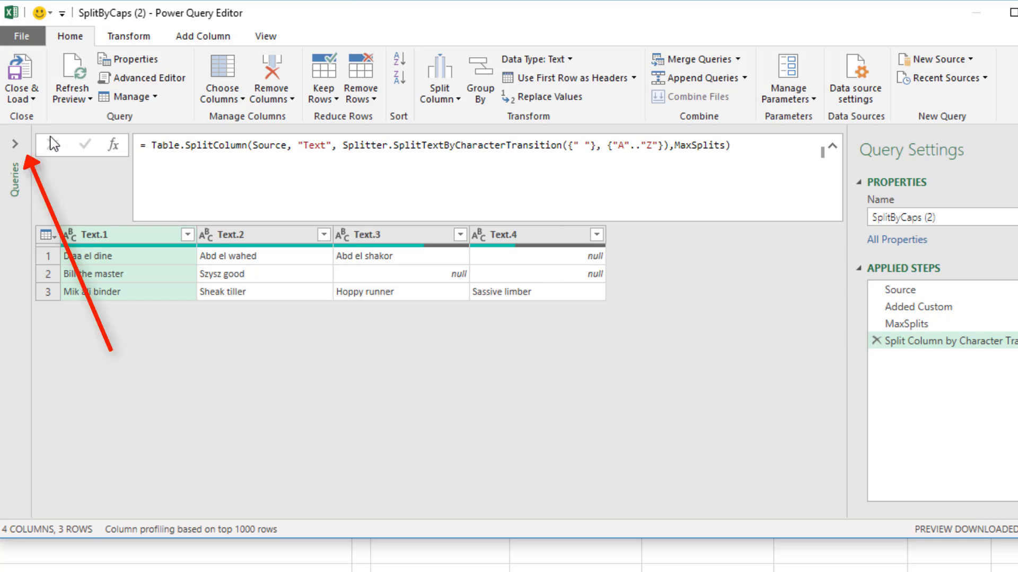
# Rename the SplitByCaps (2) query to SplitByCapsDynamic
pyautogui.click(15, 143)
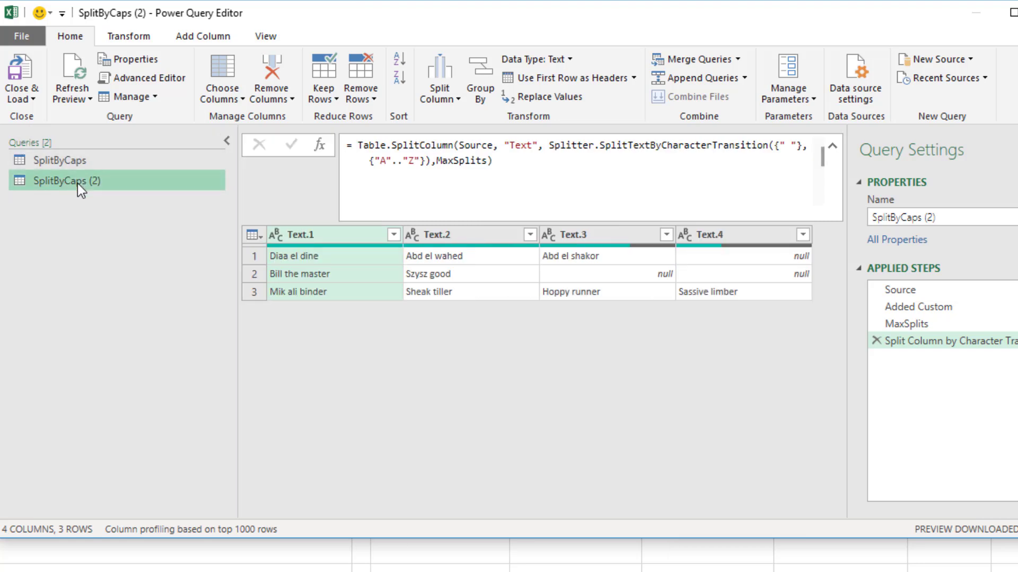
pyautogui.press('F2')
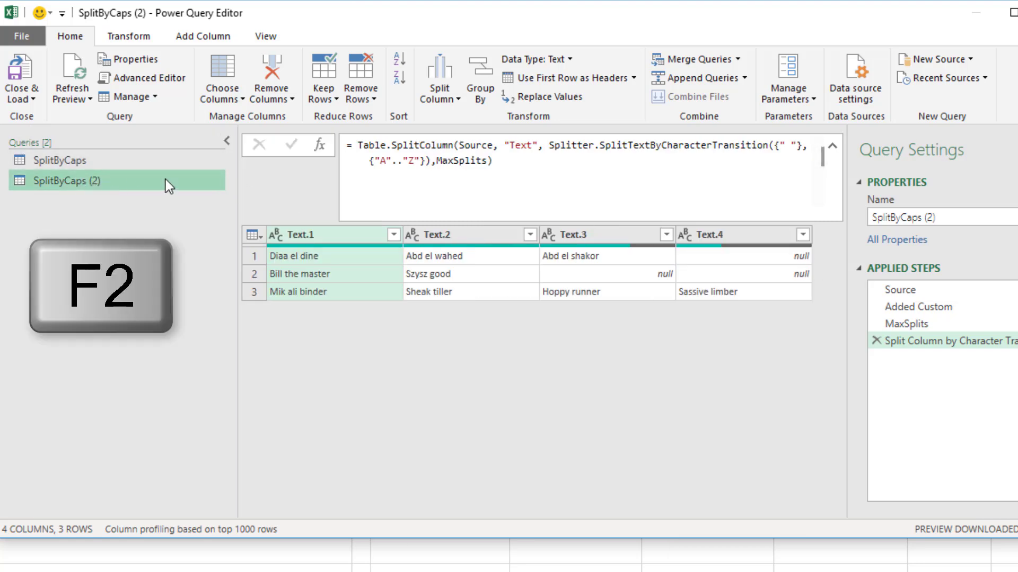
pyautogui.write('SplitByCapsDynamic')
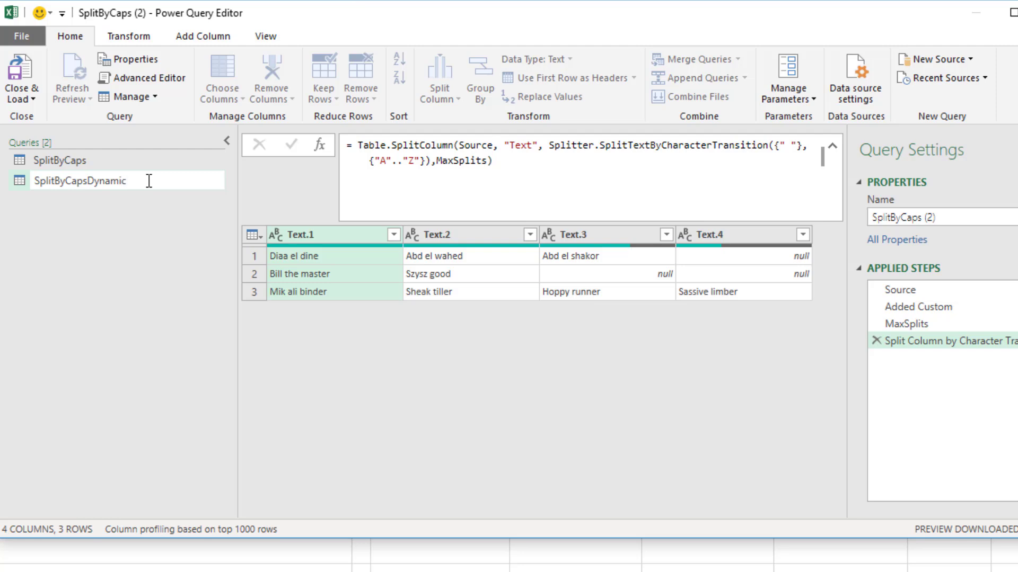
pyautogui.press('Return')
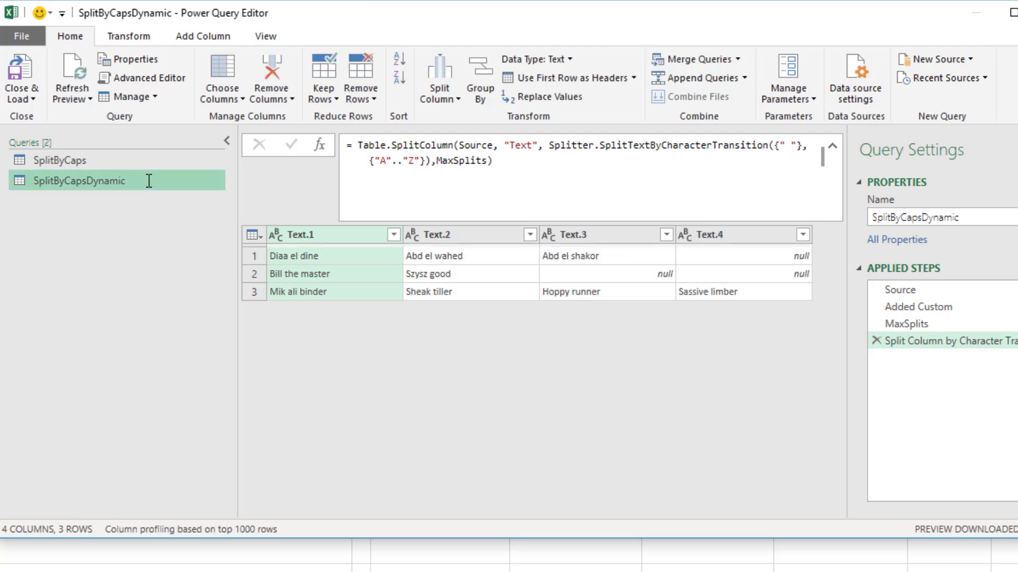
# Load the query as a table on the existing worksheet starting at cell D10
pyautogui.click(30, 94)
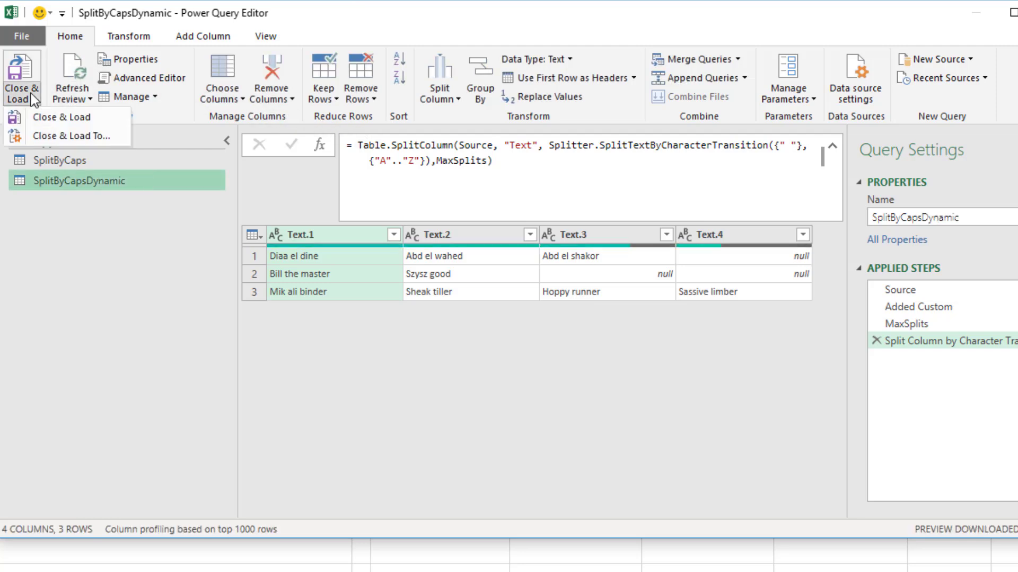
pyautogui.click(68, 136)
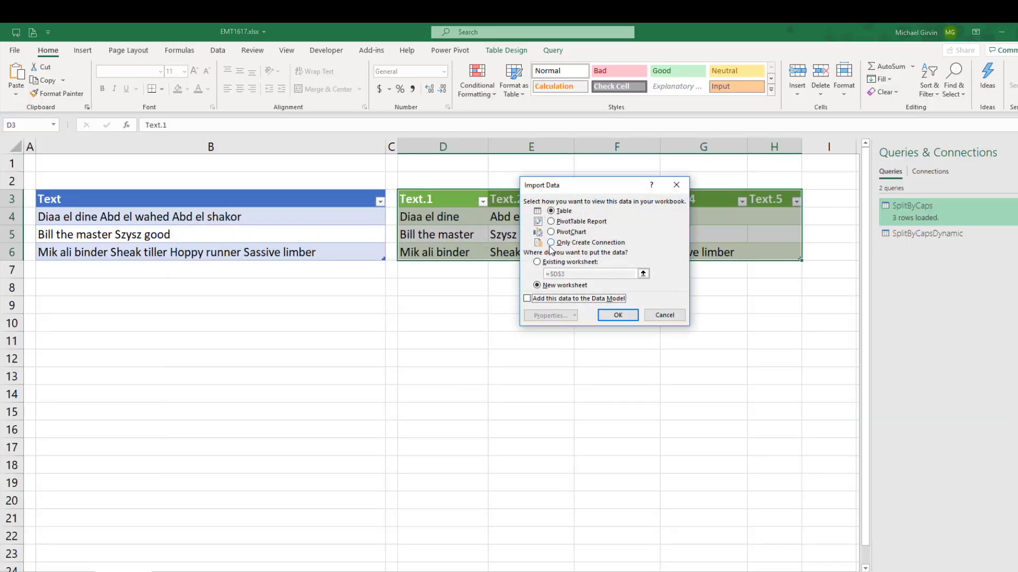
pyautogui.click(538, 265)
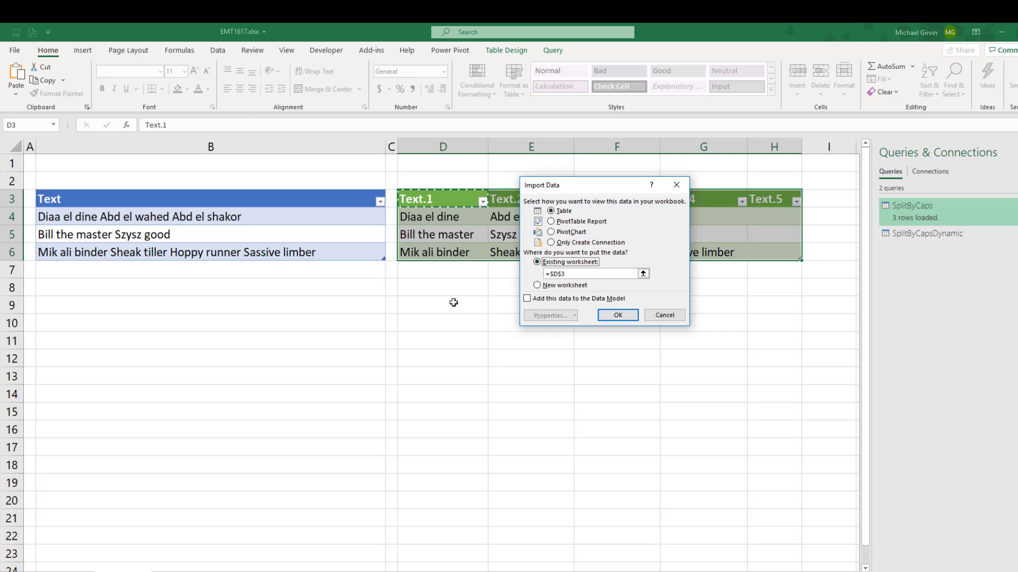
pyautogui.click(425, 322)
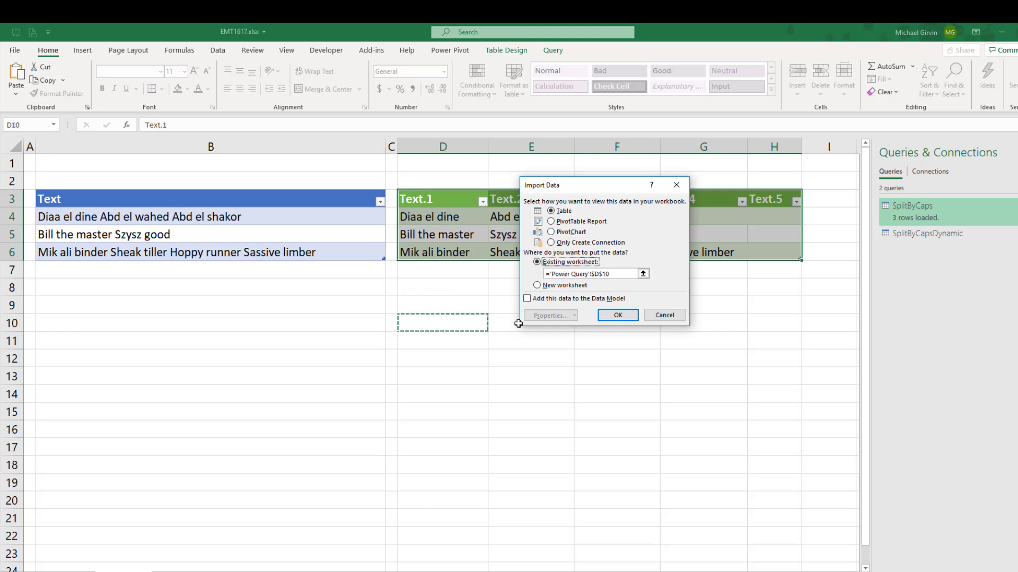
pyautogui.click(616, 315)
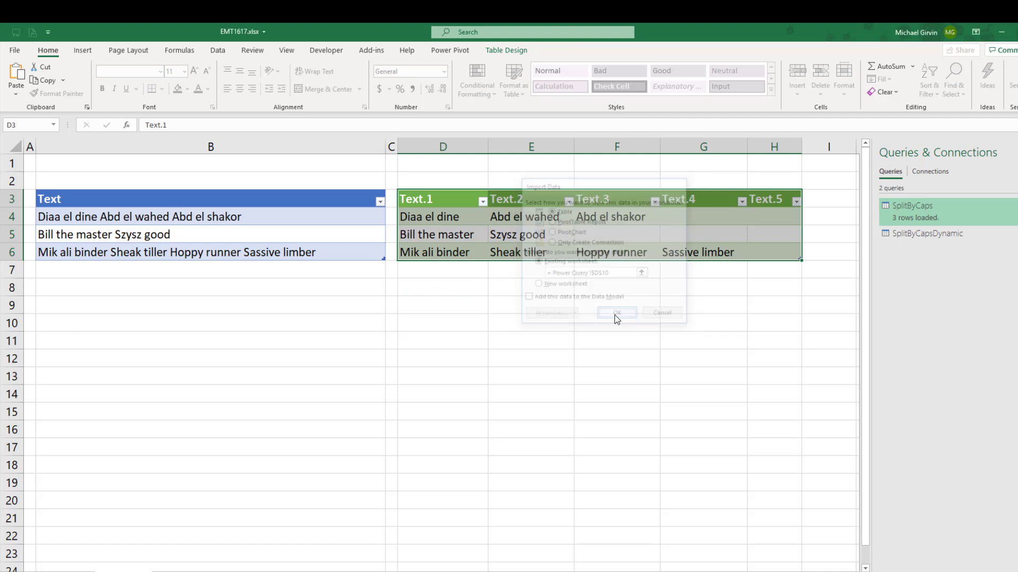
# Change 'runner' to 'Runner' in cell B6, then refresh all queries with Ctrl+Alt+F5
pyautogui.click(208, 253)
pyautogui.doubleClick(207, 252)
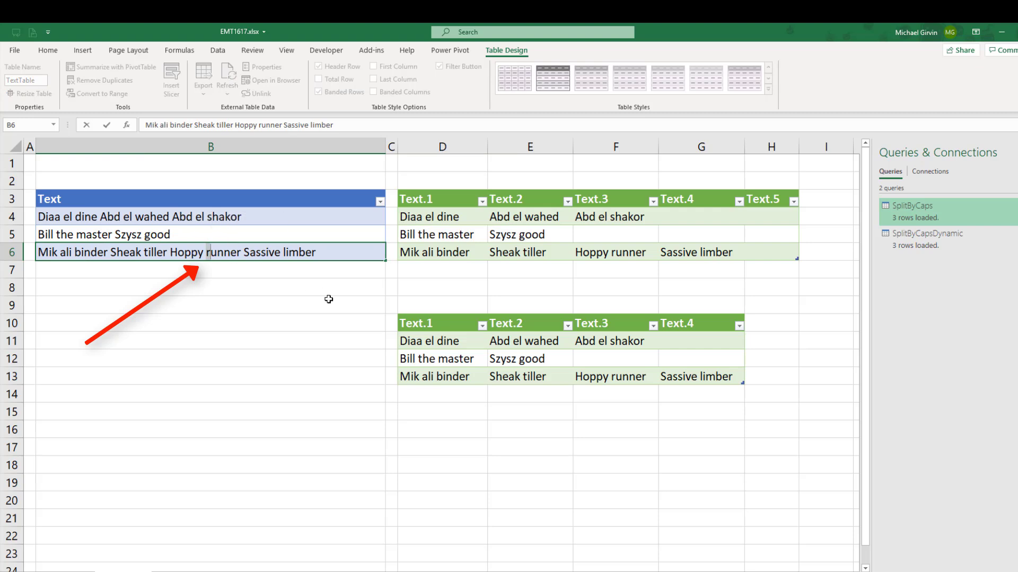
pyautogui.press('Delete')
pyautogui.write('R')
pyautogui.press('Return')
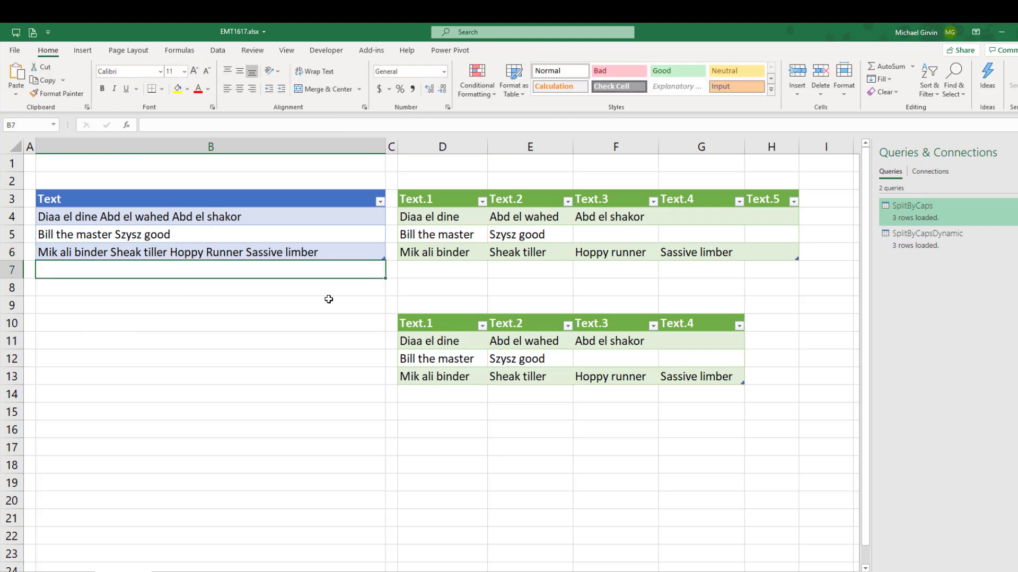
pyautogui.click(217, 50)
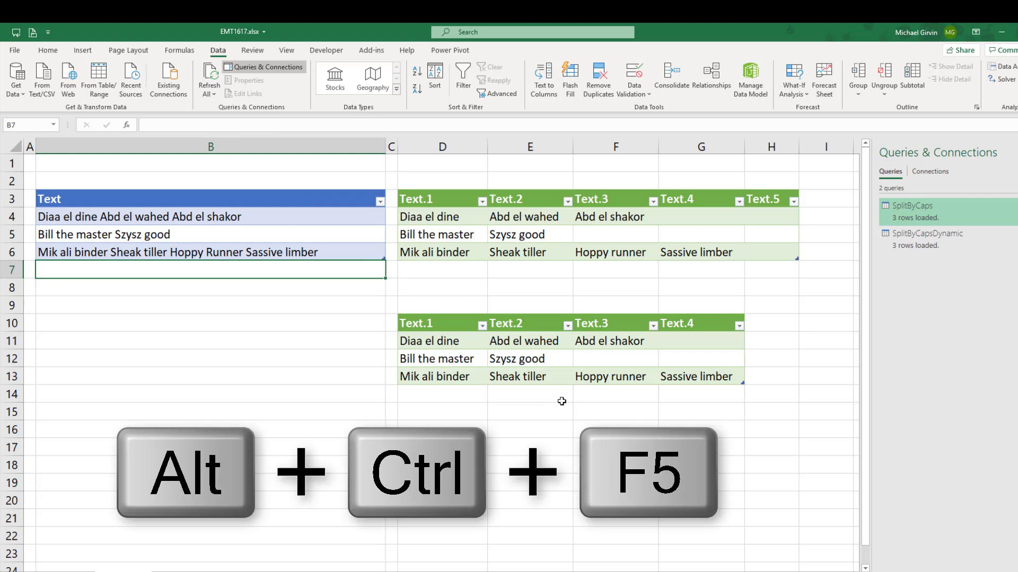
pyautogui.hotkey('ctrl', 'alt', 'F5')
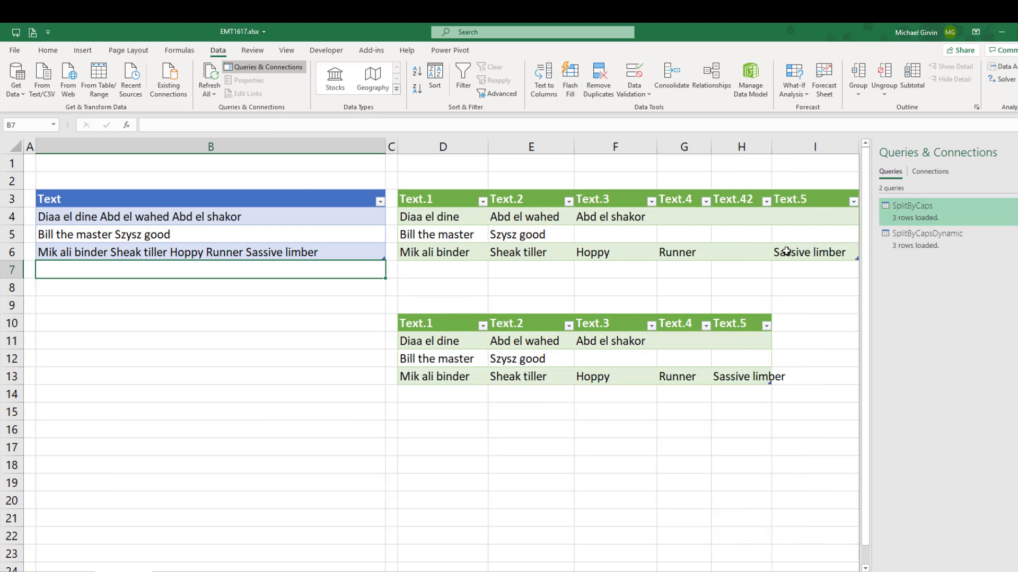